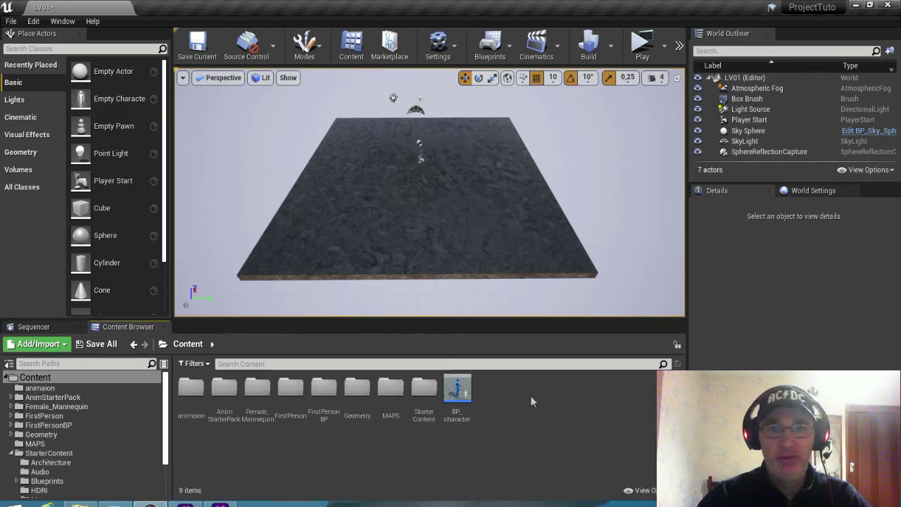
# Select the floor box brush and open the Materials folder inside StarterContent.
pyautogui.click(429, 209)
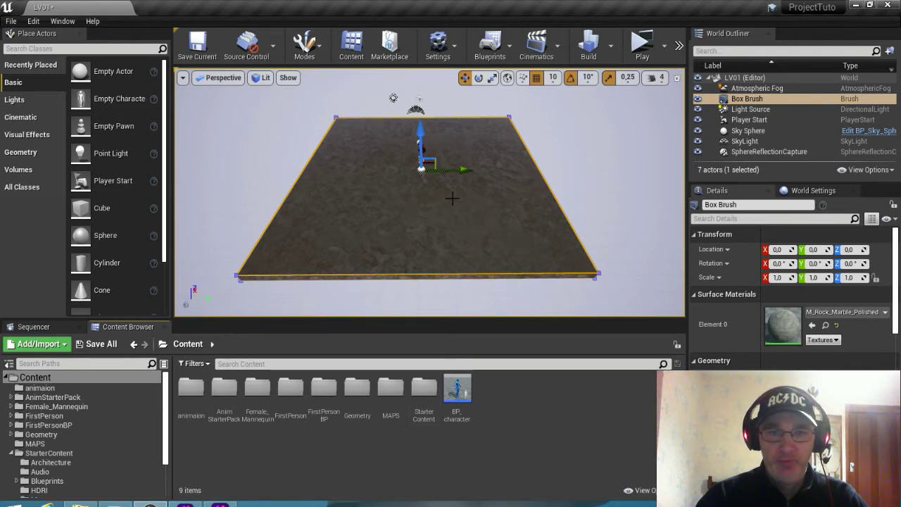
pyautogui.doubleClick(425, 386)
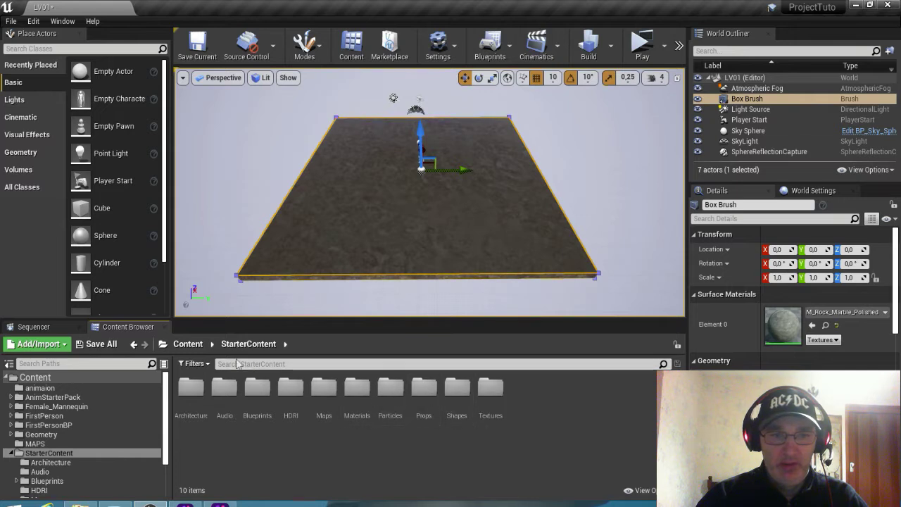
pyautogui.click(187, 343)
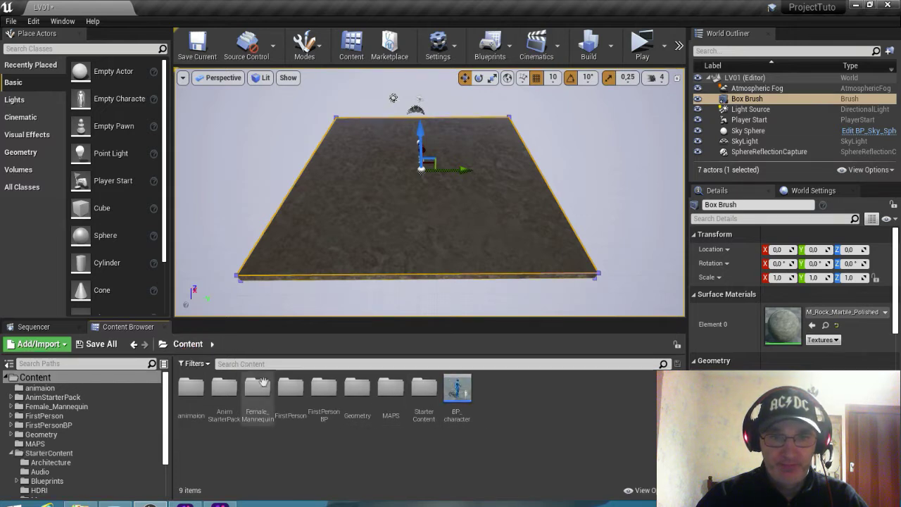
pyautogui.doubleClick(425, 397)
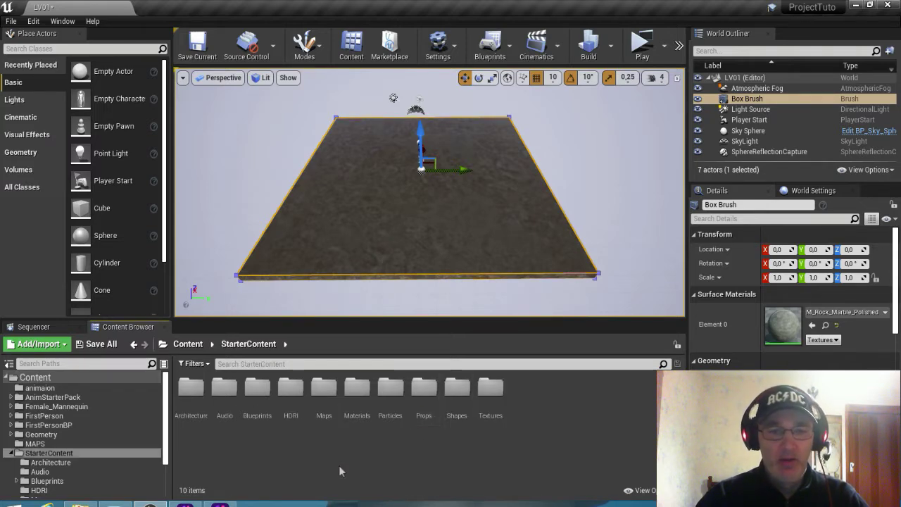
pyautogui.doubleClick(356, 389)
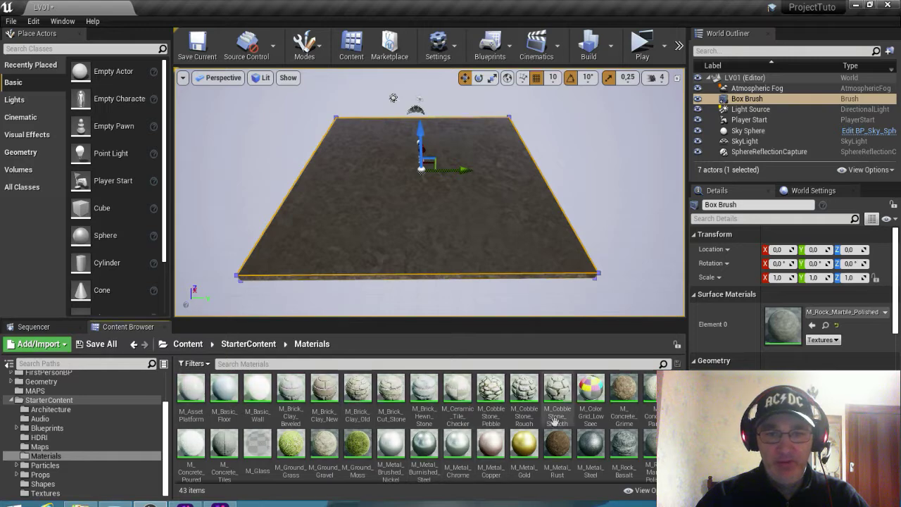
# Try the M_Ground_Moss material on the floor brush, settling on M_Ground_Gravel for its top surface.
pyautogui.click(353, 449)
pyautogui.moveTo(354, 449); pyautogui.dragTo(381, 192)
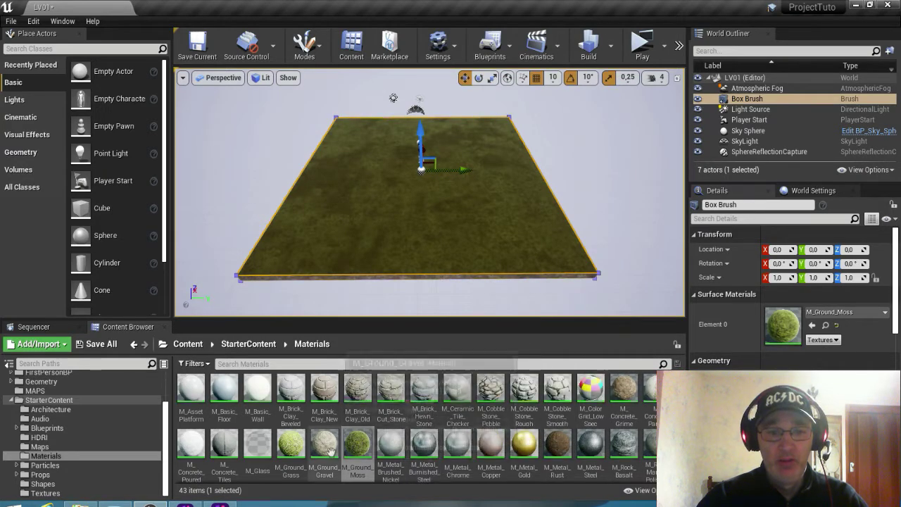
pyautogui.moveTo(325, 445)
pyautogui.mouseDown()
pyautogui.moveTo(355, 335)
pyautogui.moveTo(376, 176)
pyautogui.moveTo(368, 168)
pyautogui.mouseUp()
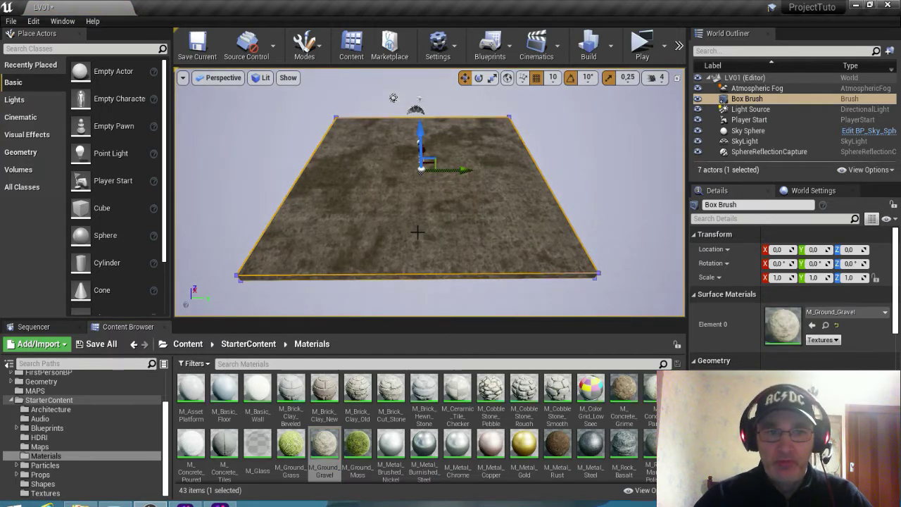
pyautogui.moveTo(417, 232); pyautogui.dragTo(417, 235, button='right')
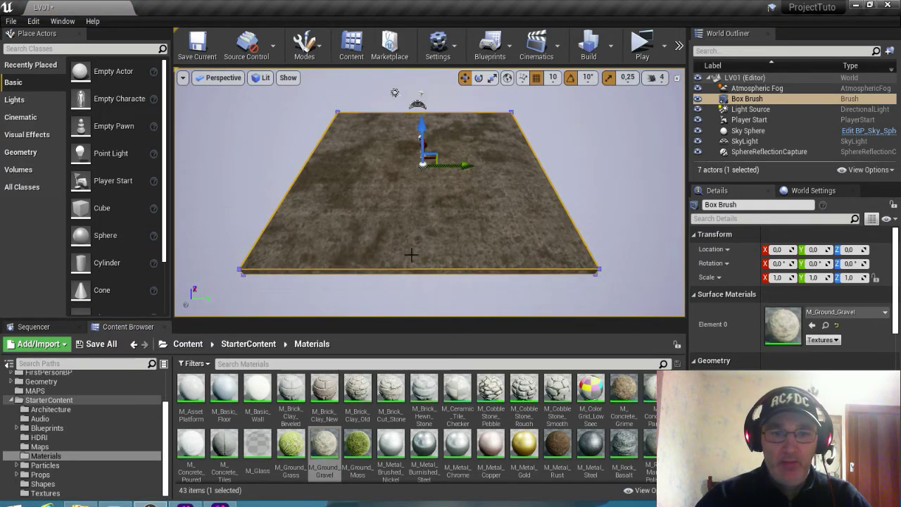
# Create a new folder named CORE in the root Content folder.
pyautogui.click(186, 346)
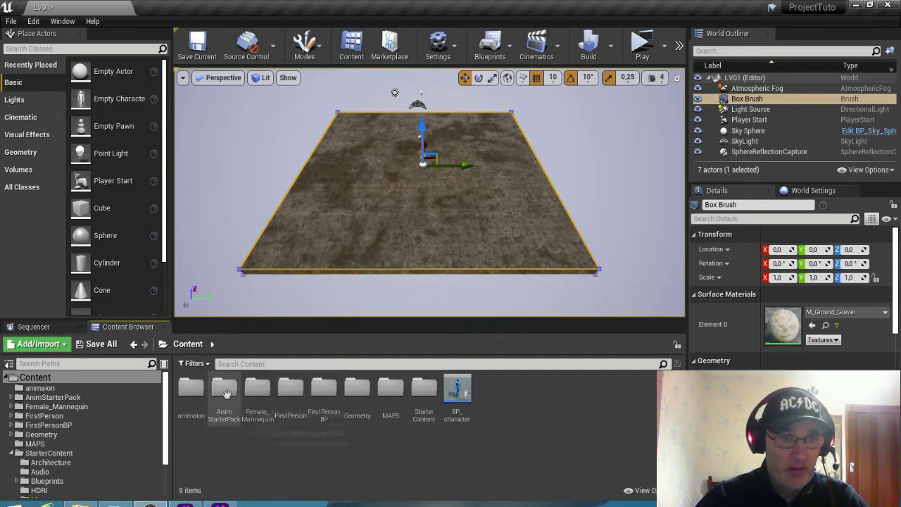
pyautogui.rightClick(498, 387)
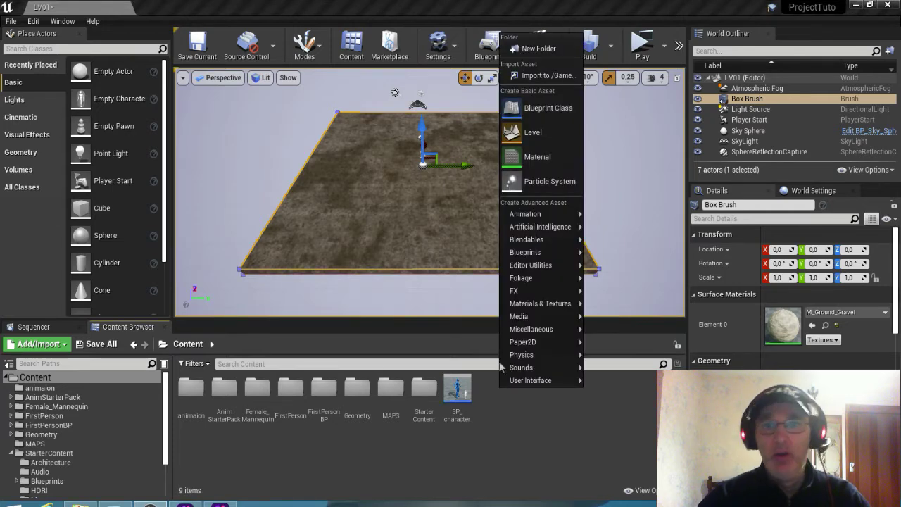
pyautogui.click(490, 443)
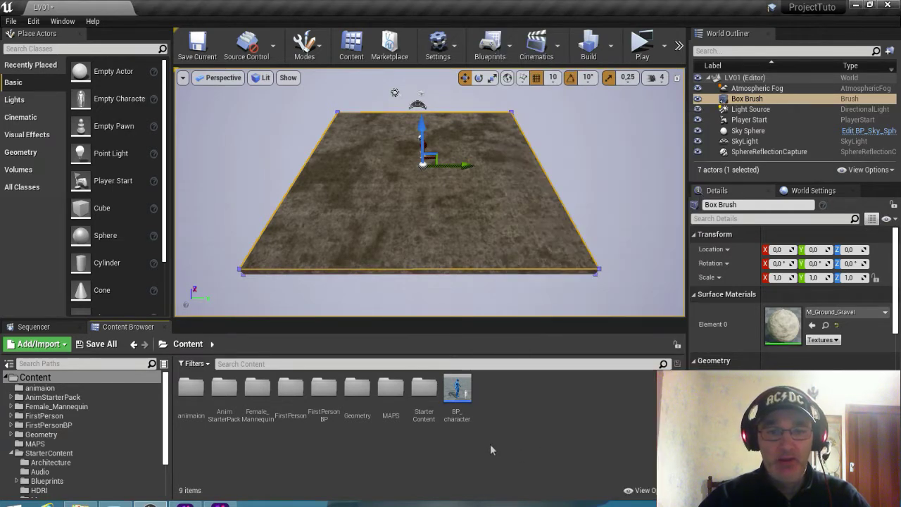
pyautogui.rightClick(489, 443)
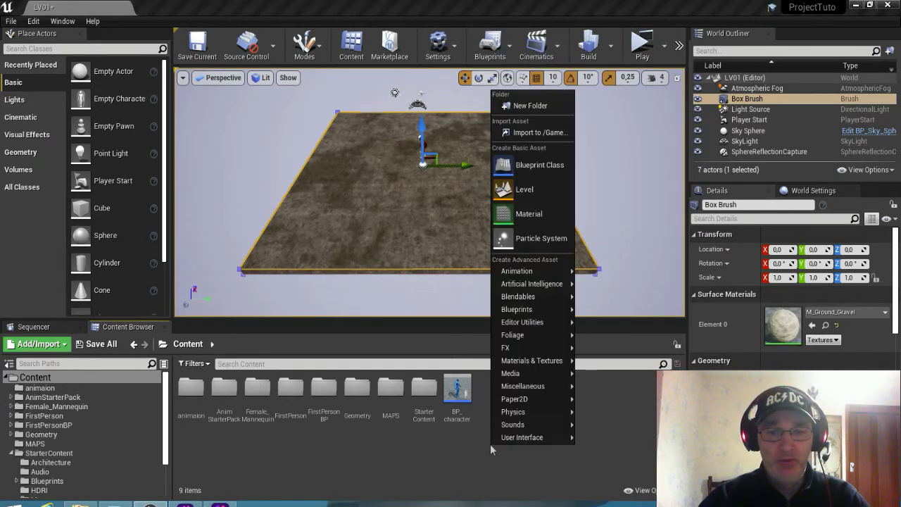
pyautogui.click(527, 106)
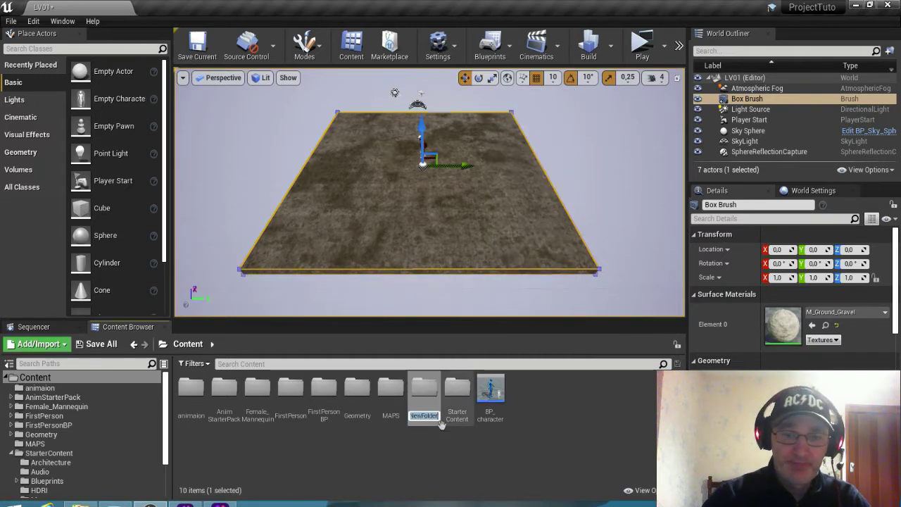
pyautogui.press('BackSpace')
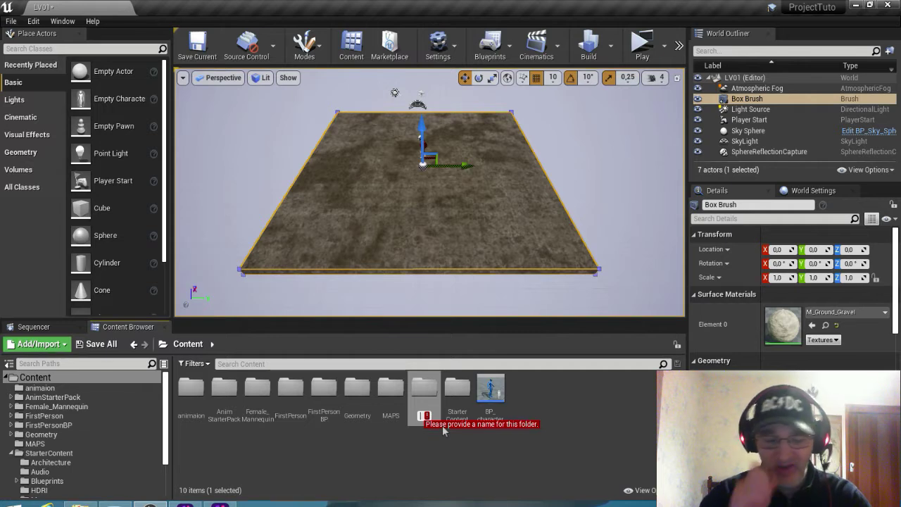
pyautogui.write('CORE')
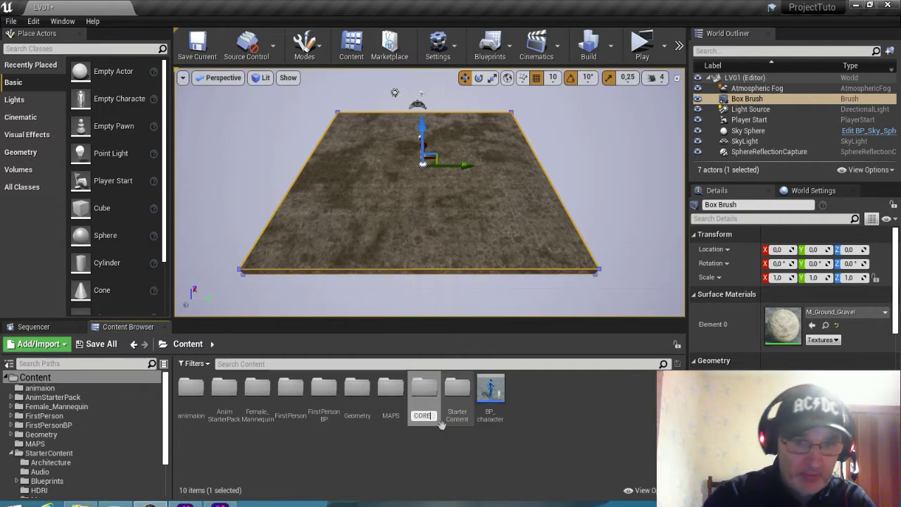
pyautogui.press('Return')
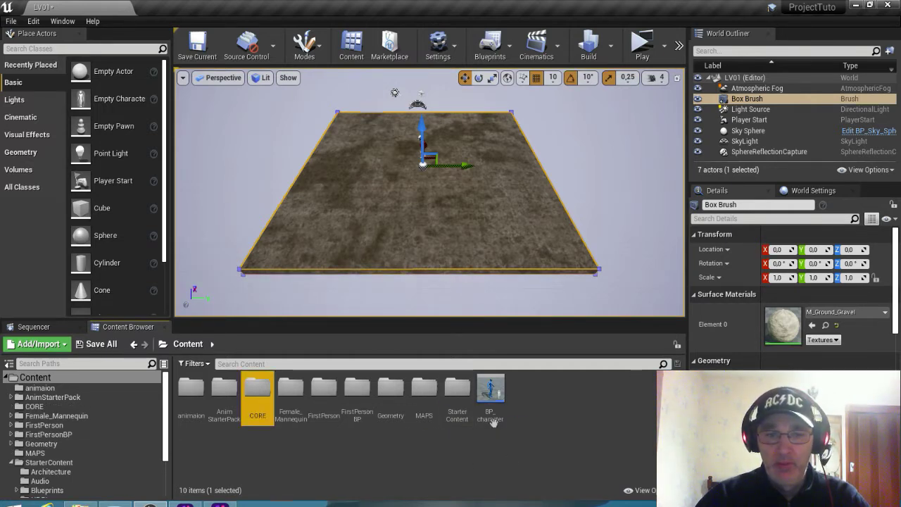
# Move the BP_character blueprint from the Content folder into the CORE folder.
pyautogui.click(489, 387)
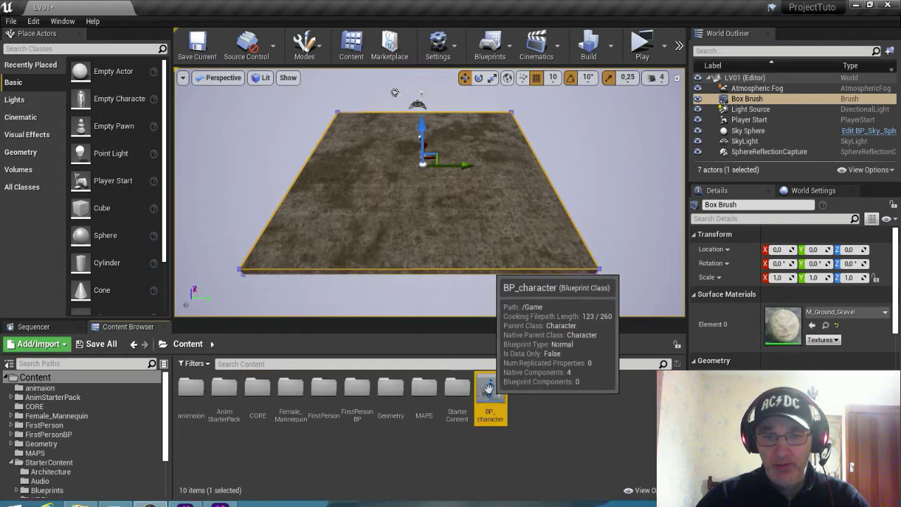
pyautogui.moveTo(489, 387); pyautogui.dragTo(257, 389)
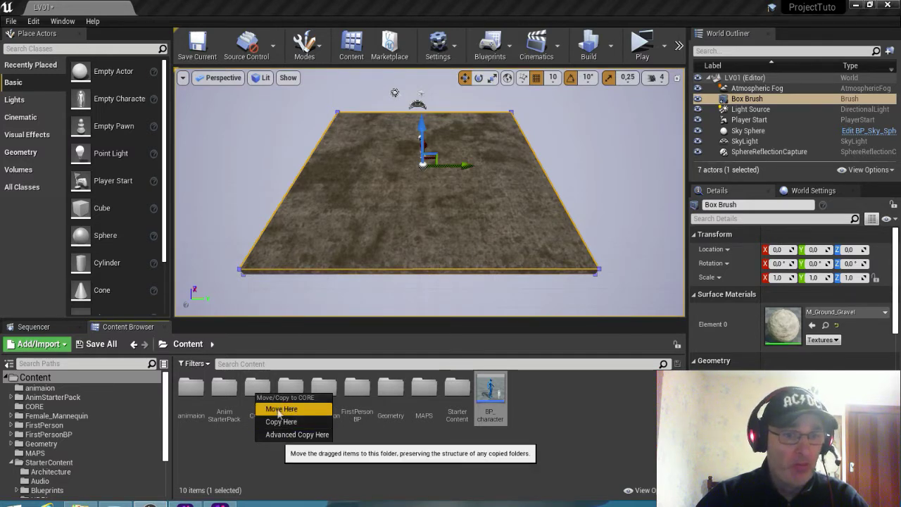
pyautogui.click(279, 411)
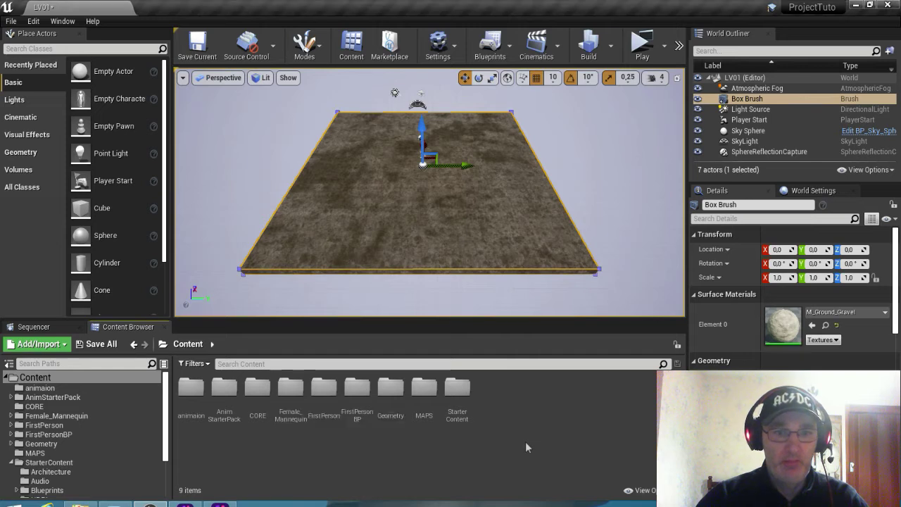
# In the CORE folder, create a child blueprint class of BP_character and name it BP_hero.
pyautogui.doubleClick(258, 389)
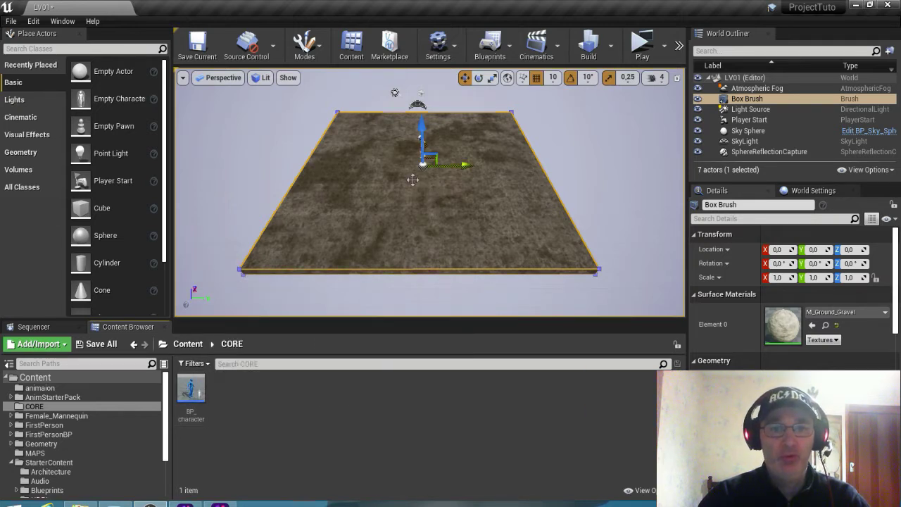
pyautogui.rightClick(190, 391)
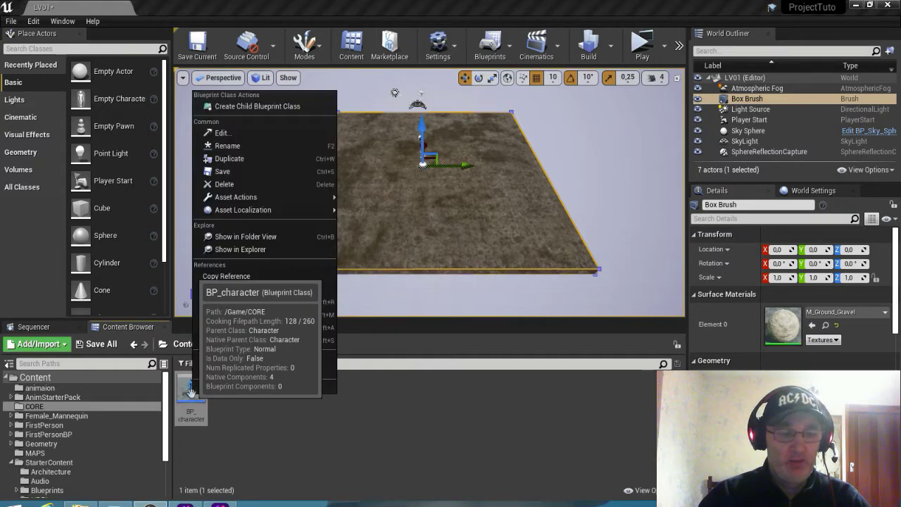
pyautogui.click(248, 107)
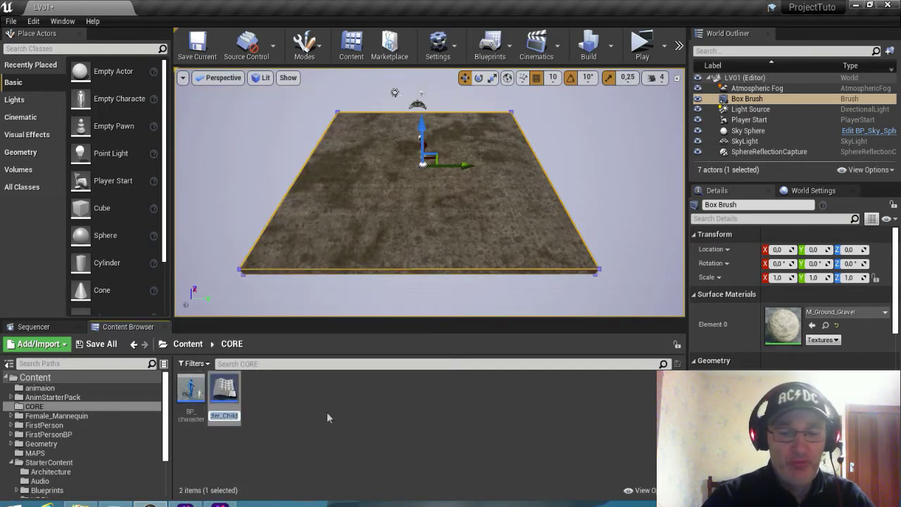
pyautogui.press('BackSpace')
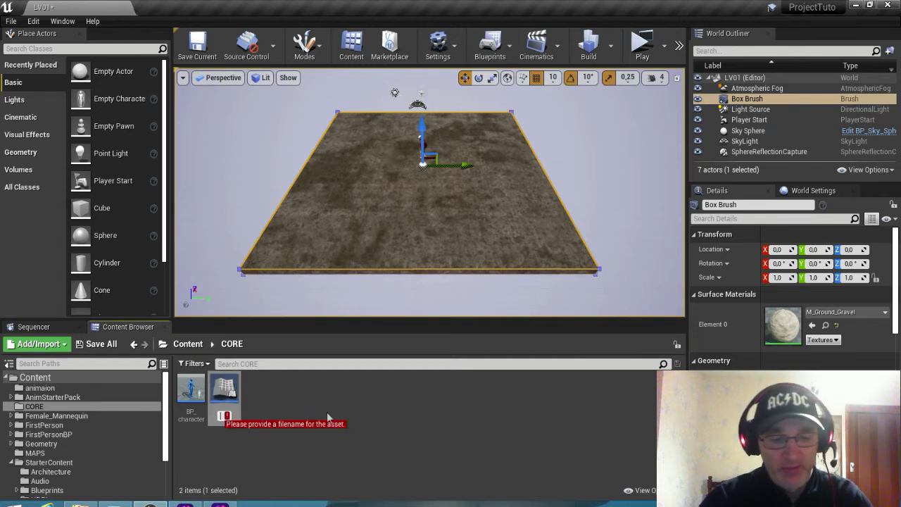
pyautogui.write('bp')
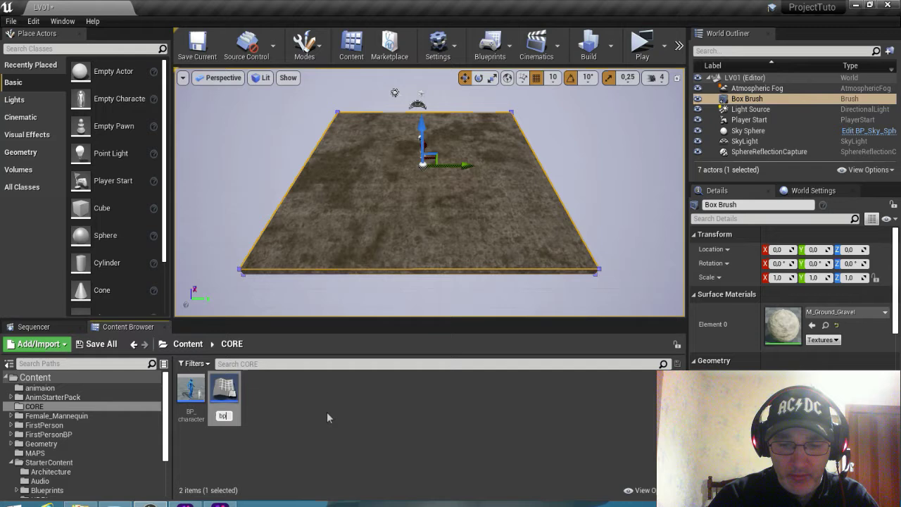
pyautogui.press('BackSpace')
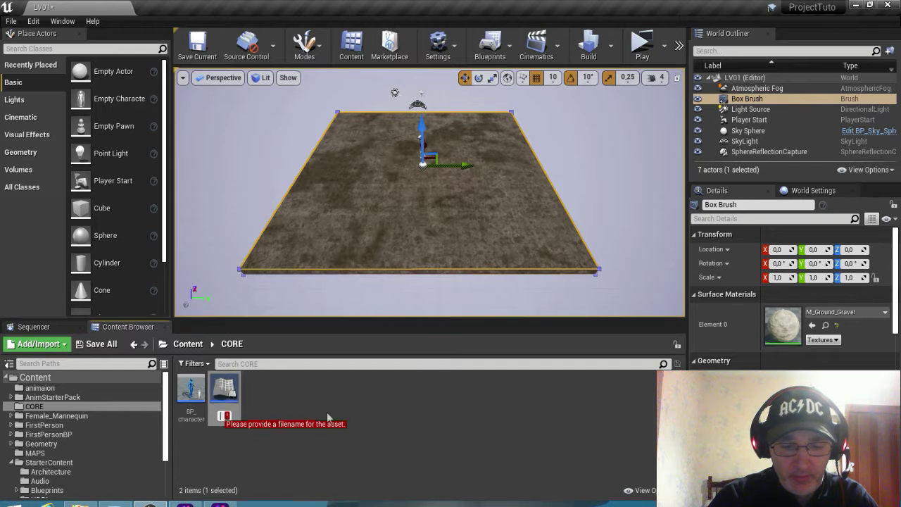
pyautogui.write('BP')
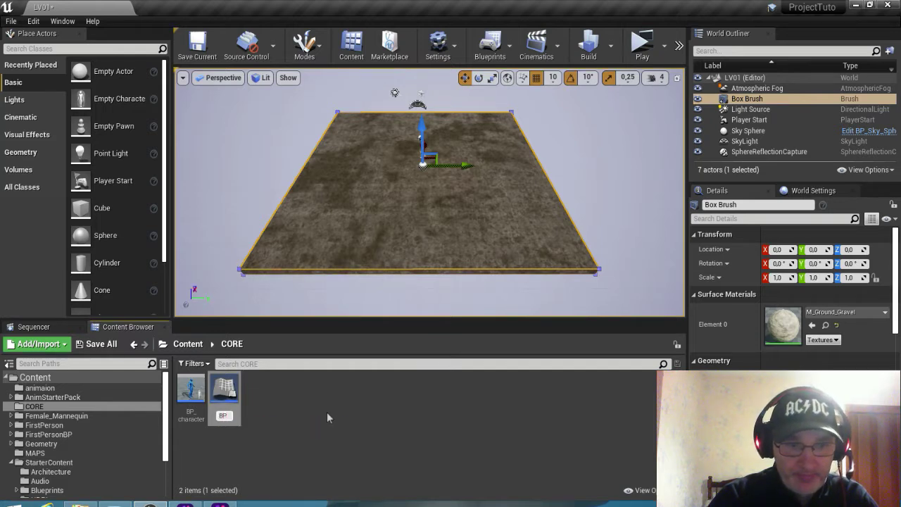
pyautogui.write('_')
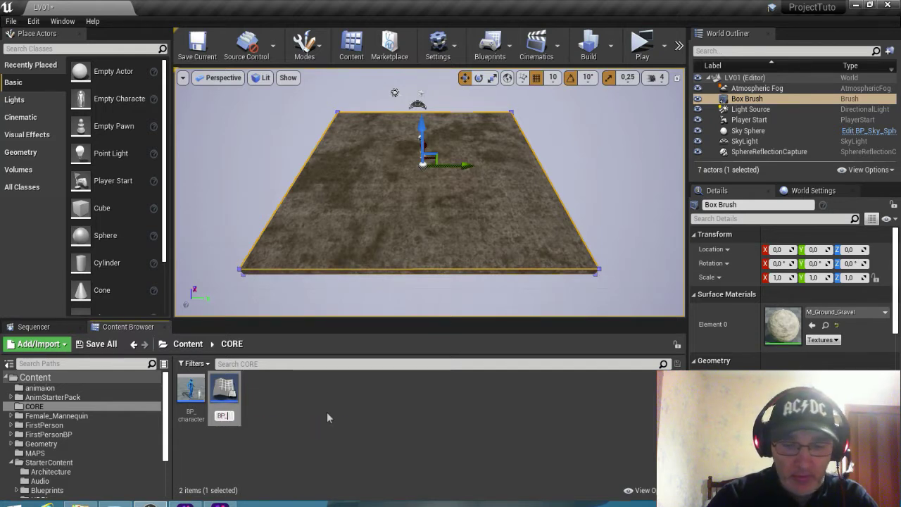
pyautogui.write('he')
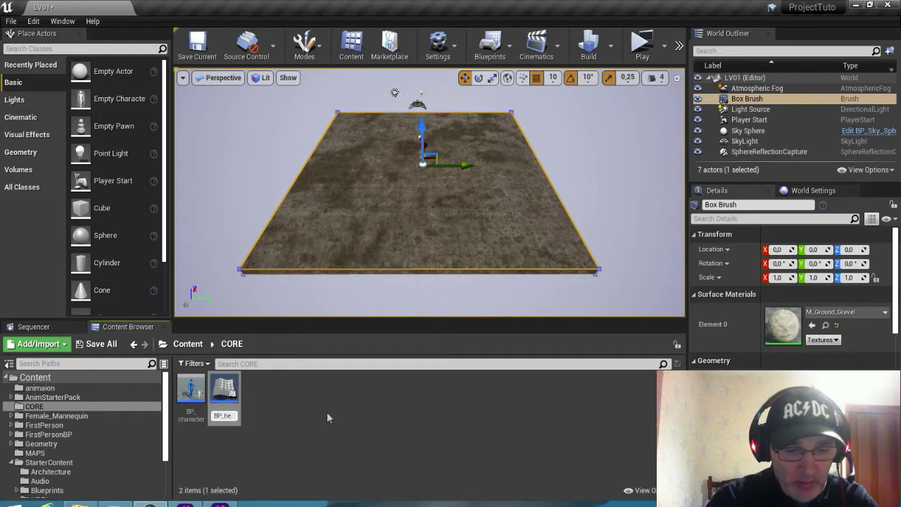
pyautogui.write('ro')
pyautogui.press('Return')
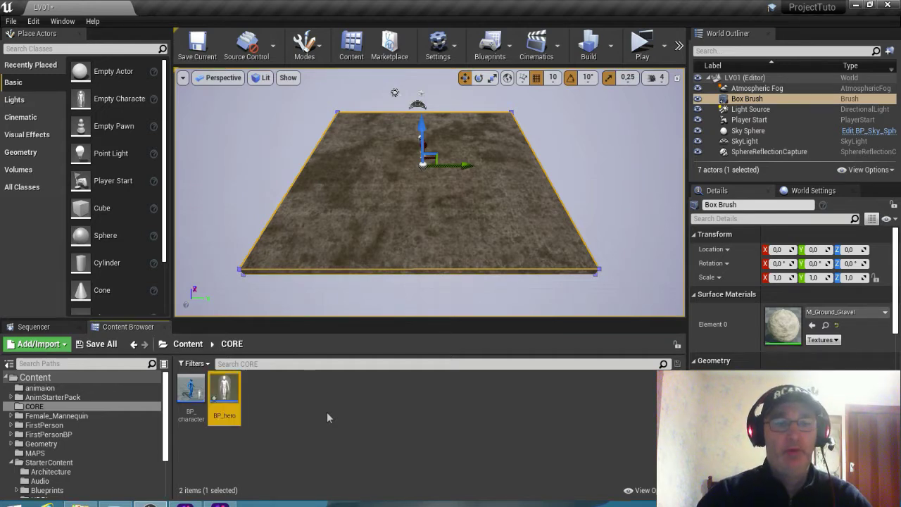
pyautogui.click(325, 429)
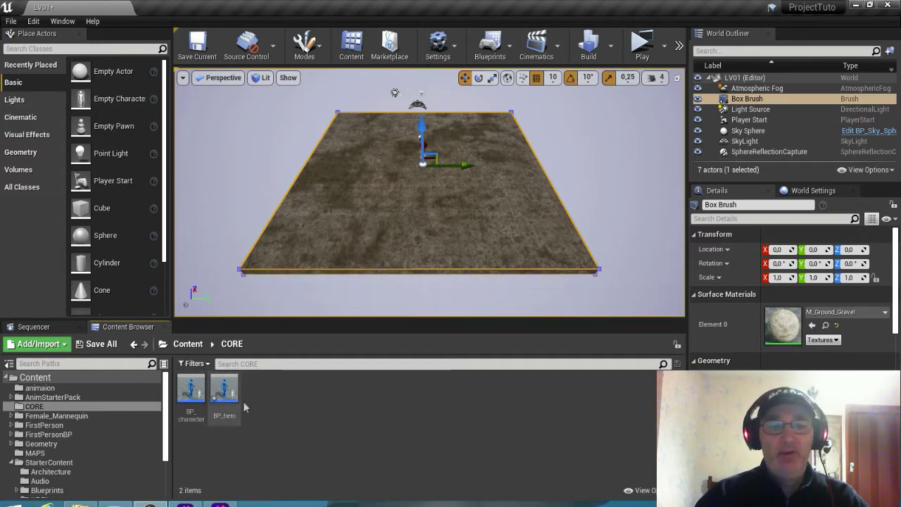
# Open the BP_hero blueprint for editing and maximize its editor window.
pyautogui.moveTo(226, 398)
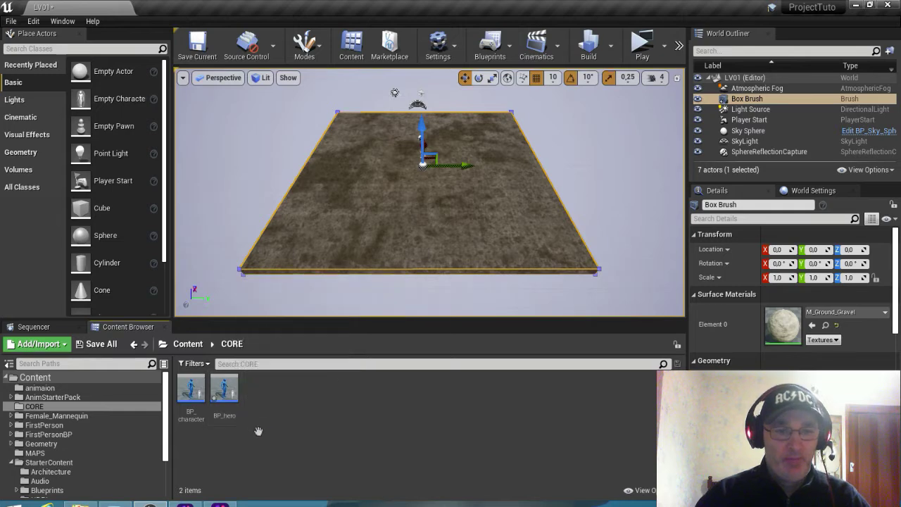
pyautogui.doubleClick(224, 387)
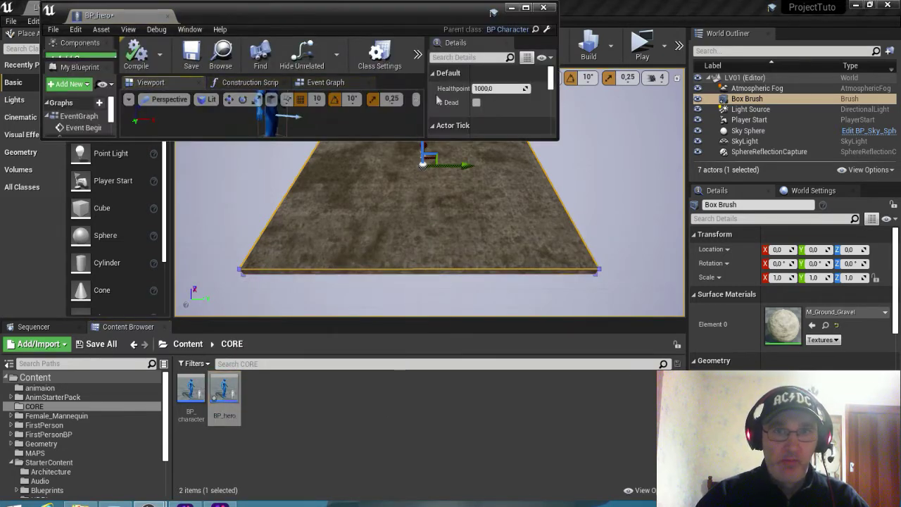
pyautogui.click(525, 7)
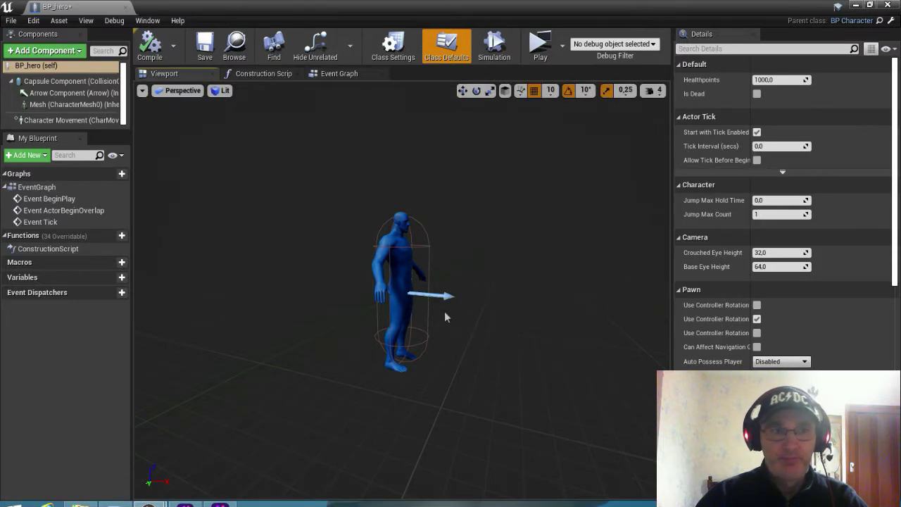
pyautogui.press('Right')
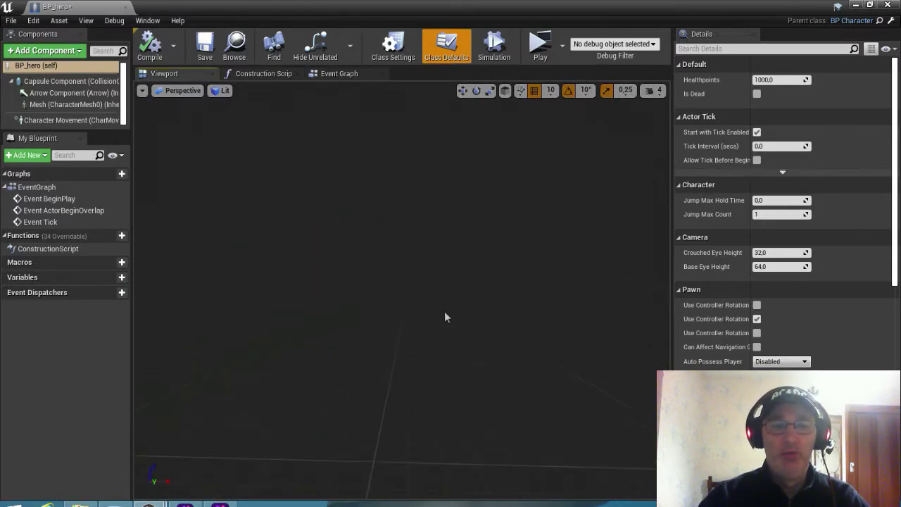
pyautogui.press('f')
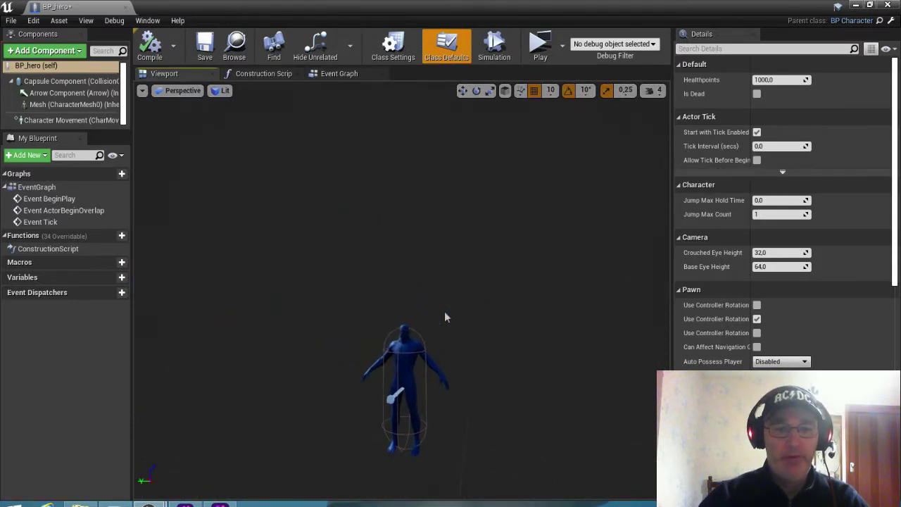
pyautogui.moveTo(444, 312); pyautogui.dragTo(444, 312, button='right')
pyautogui.press('f')
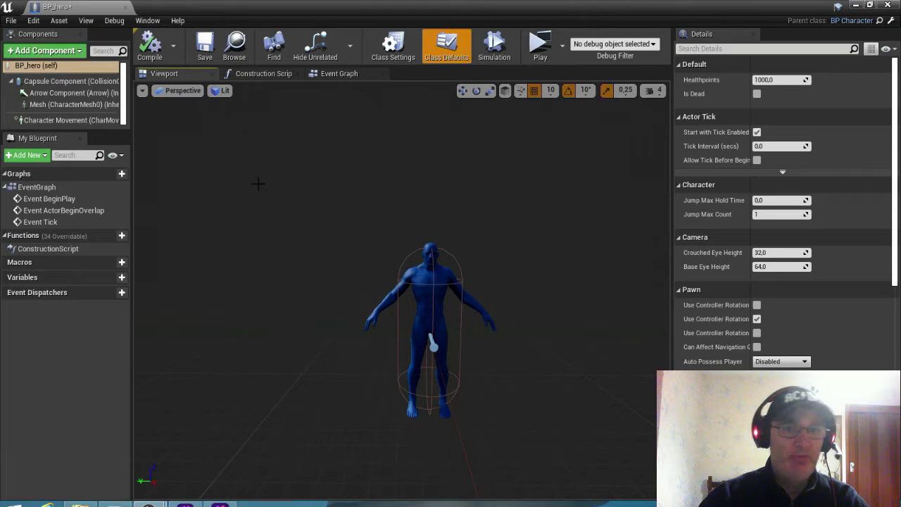
pyautogui.moveTo(273, 184); pyautogui.dragTo(274, 189, button='right')
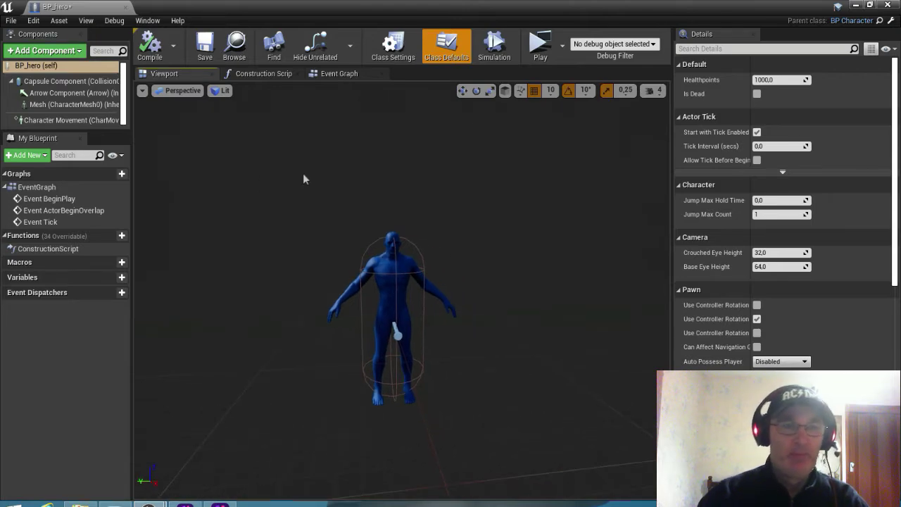
# In the BP_hero event graph, move the Parent: ActorBeginOverlap node farther from its event node.
pyautogui.click(341, 74)
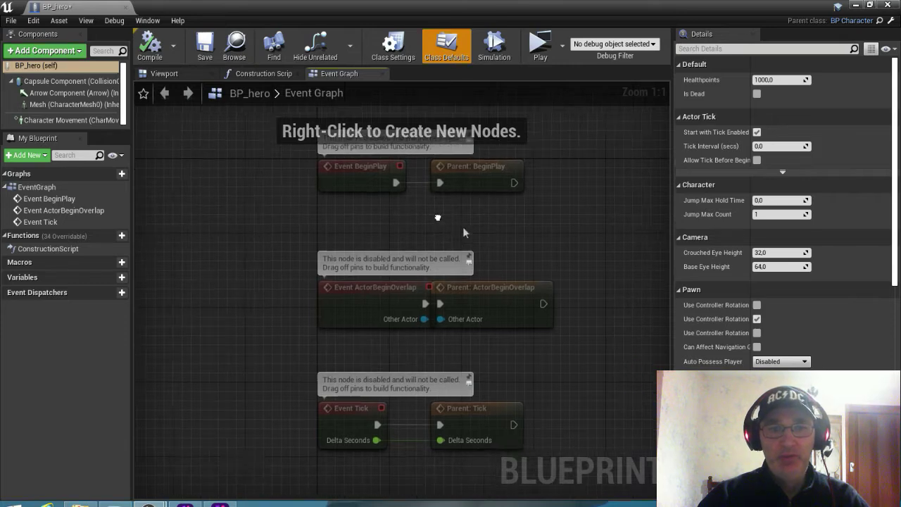
pyautogui.moveTo(463, 226); pyautogui.dragTo(356, 209, button='right')
pyautogui.click(430, 294)
pyautogui.moveTo(432, 295); pyautogui.dragTo(457, 293)
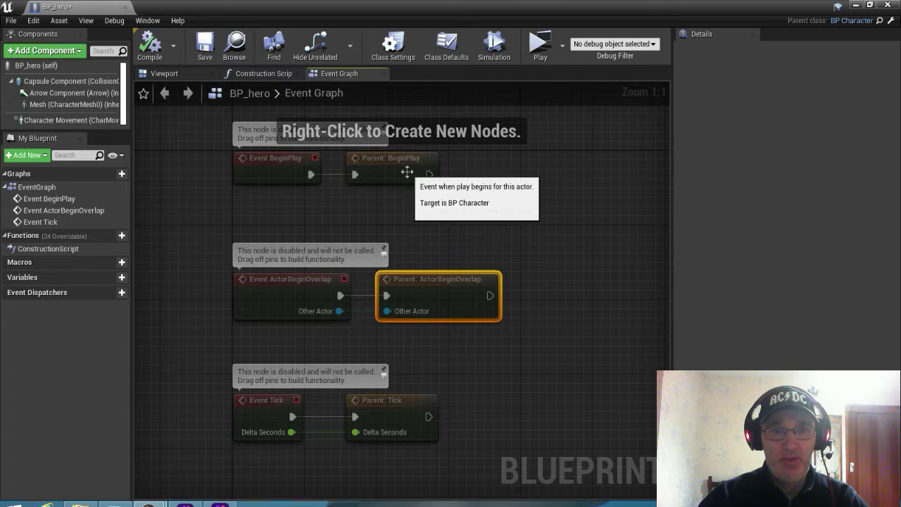
pyautogui.click(406, 173)
pyautogui.moveTo(162, 193); pyautogui.dragTo(281, 196, button='right')
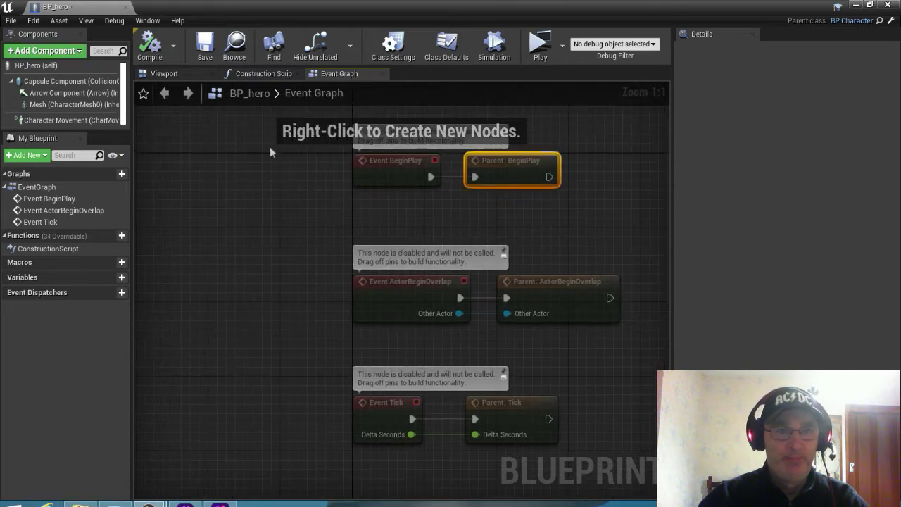
# Return to the LV01 level and place a BP_hero instance from the CORE folder near the middle of the ground.
pyautogui.click(187, 73)
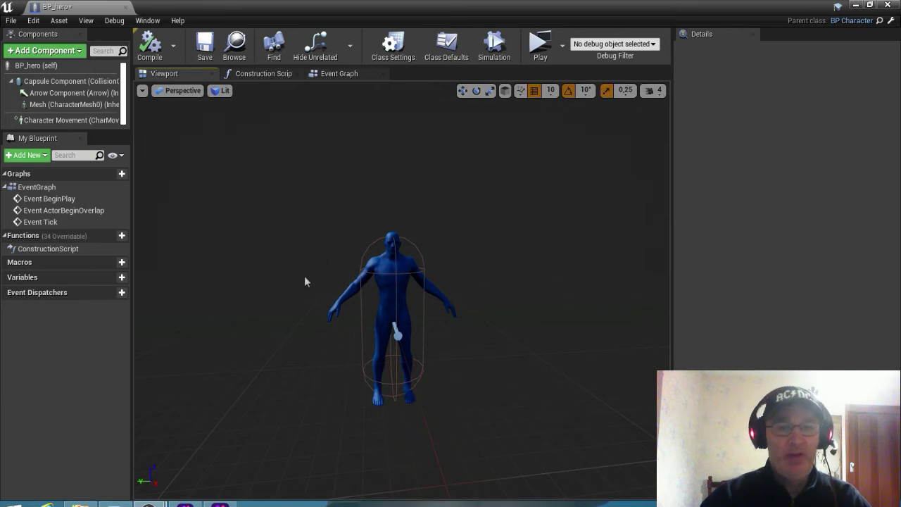
pyautogui.moveTo(304, 277); pyautogui.dragTo(304, 281)
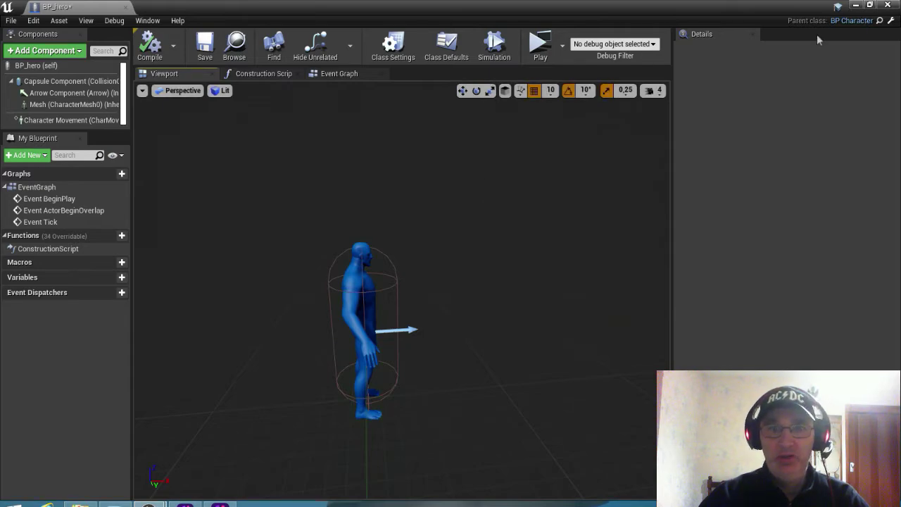
pyautogui.click(855, 5)
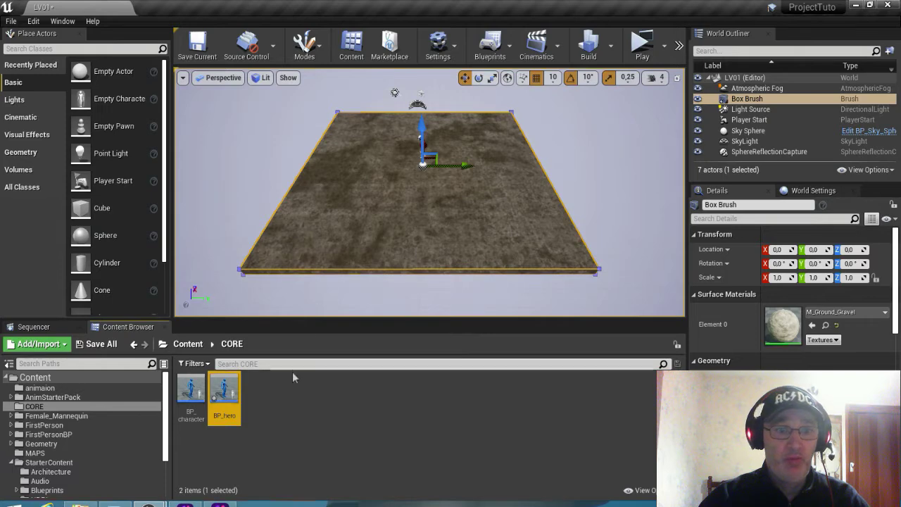
pyautogui.moveTo(224, 390); pyautogui.dragTo(418, 190)
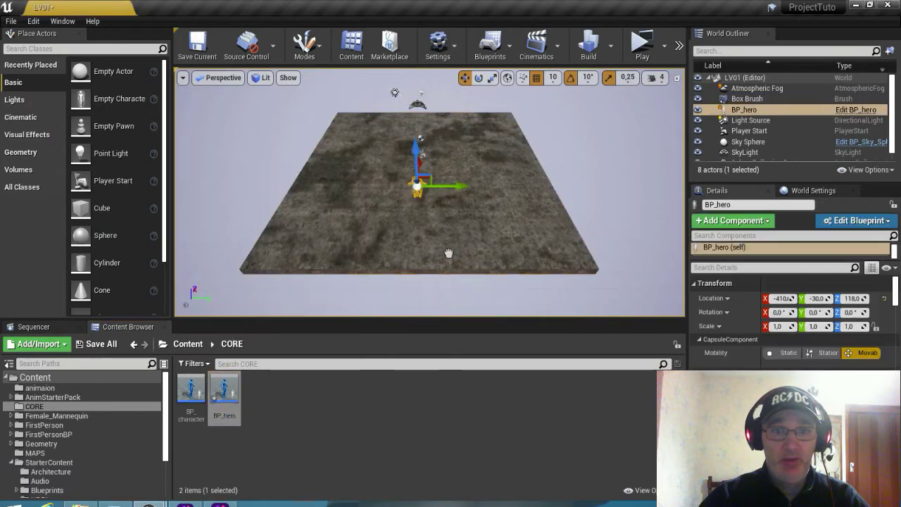
# Play the level to check how the placed hero appears in the game, and stop the preview.
pyautogui.moveTo(452, 240); pyautogui.dragTo(452, 227, button='right')
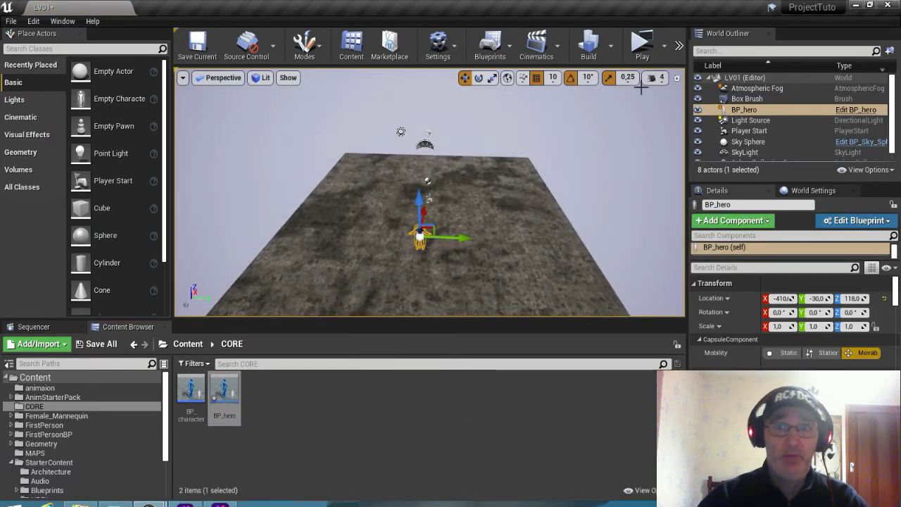
pyautogui.click(641, 43)
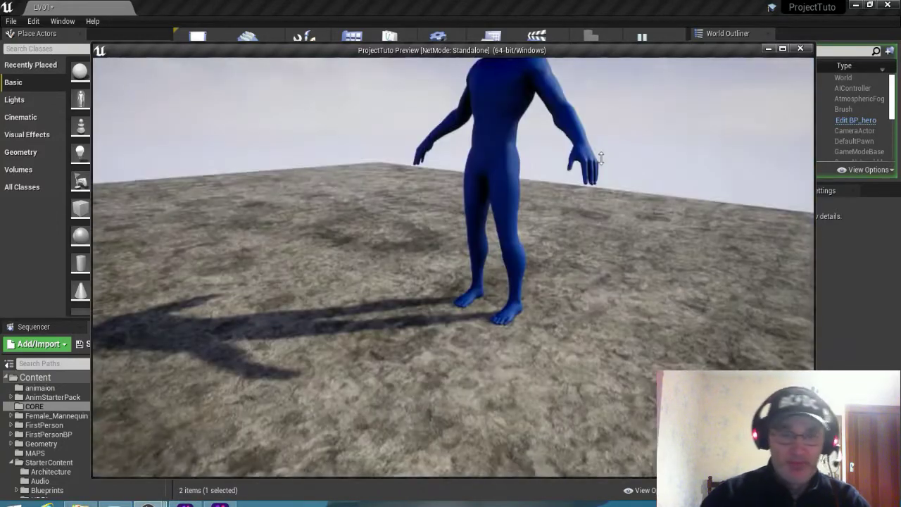
pyautogui.press('Escape')
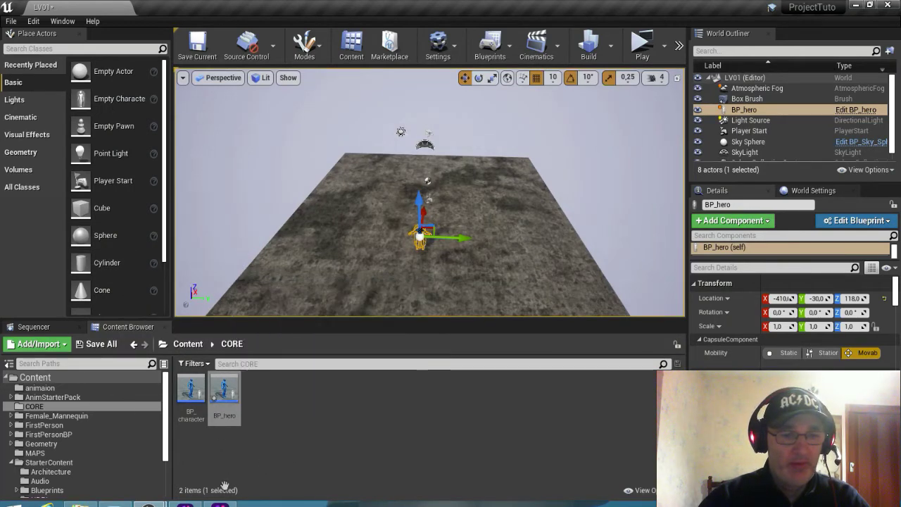
# Return to the BP_hero blueprint editor and add a Spring Arm component.
pyautogui.moveTo(148, 504)
pyautogui.click(211, 467)
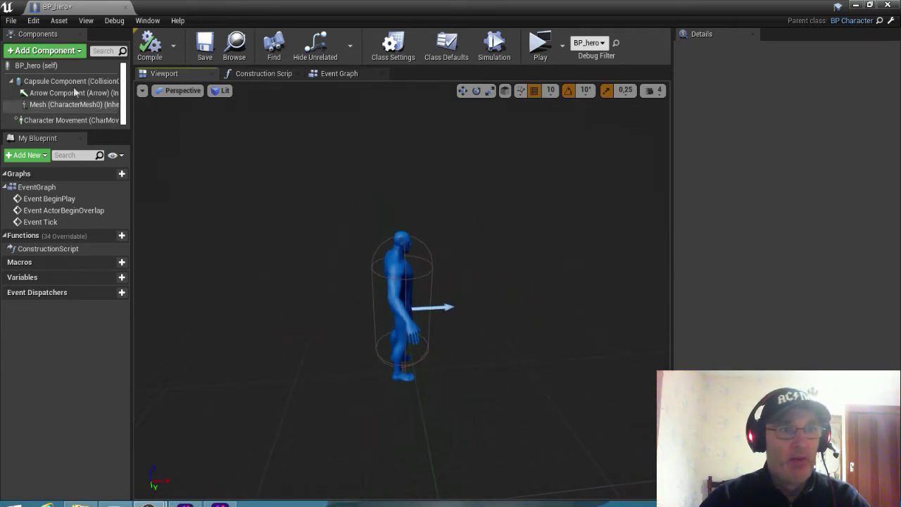
pyautogui.click(42, 52)
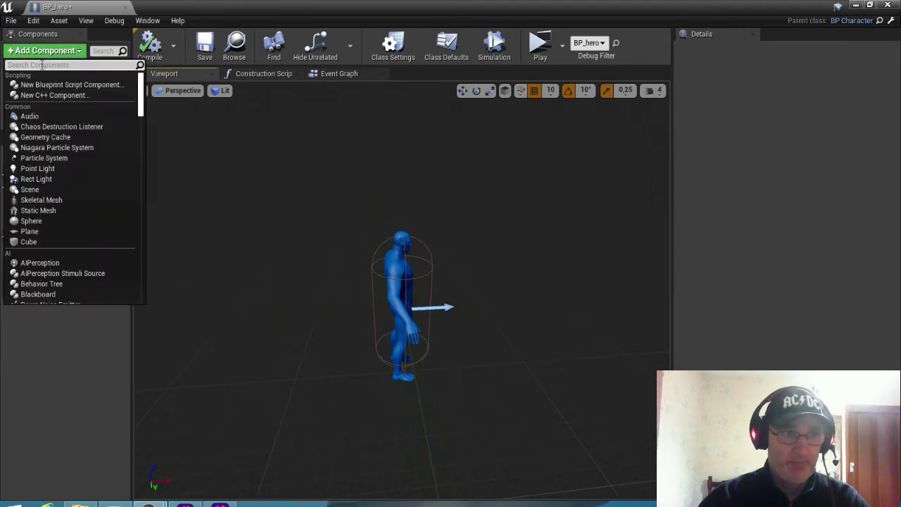
pyautogui.write('sp')
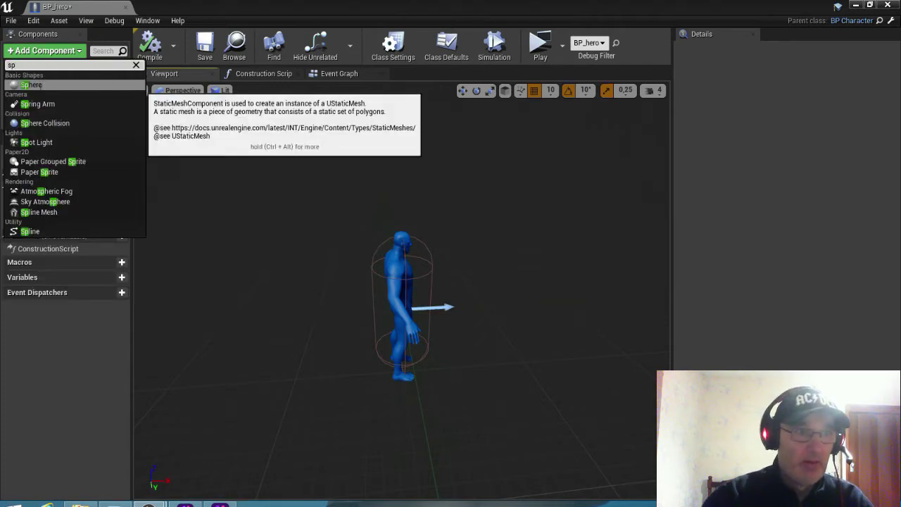
pyautogui.click(36, 104)
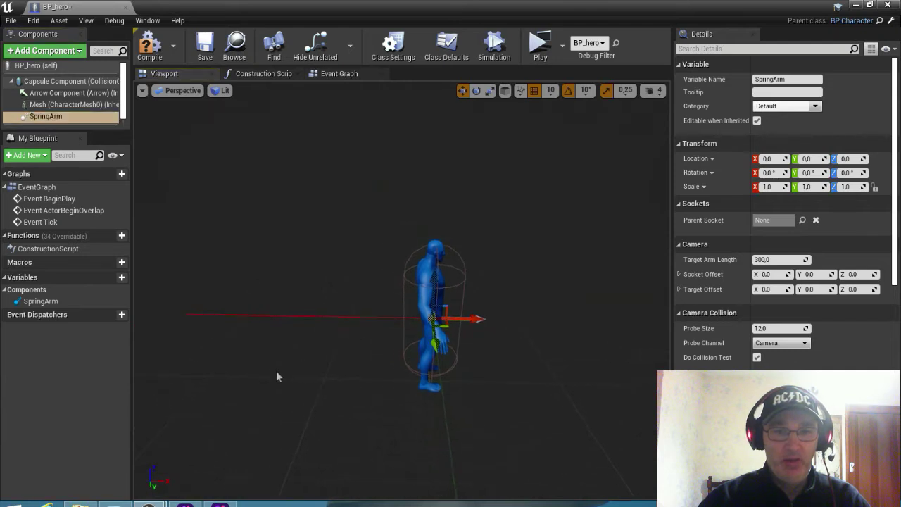
pyautogui.moveTo(275, 371); pyautogui.dragTo(264, 377, button='right')
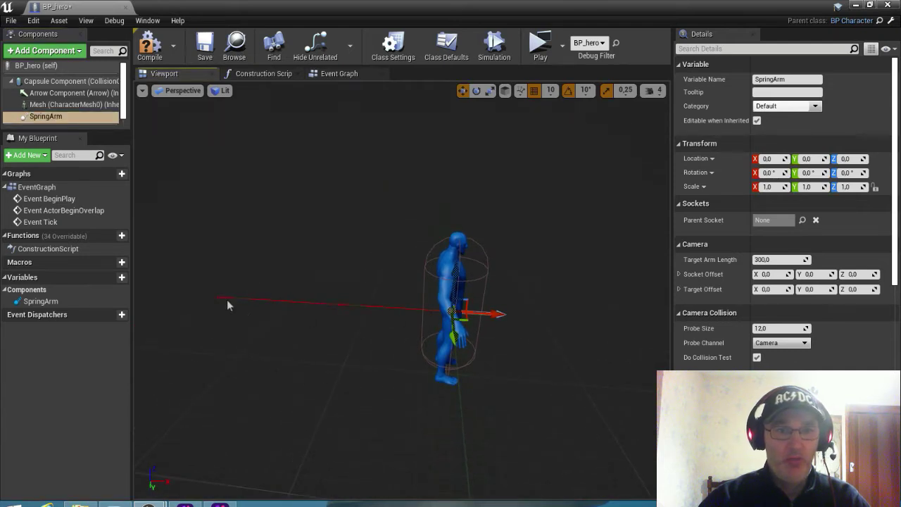
pyautogui.moveTo(378, 352); pyautogui.dragTo(378, 352, button='right')
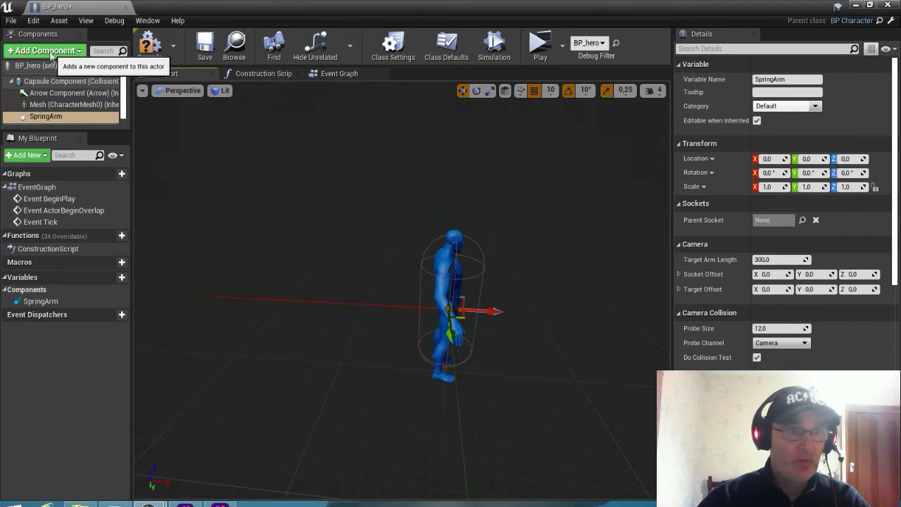
# Add a Camera component attached to the SpringArm, and compile and save the BP_hero blueprint.
pyautogui.click(52, 53)
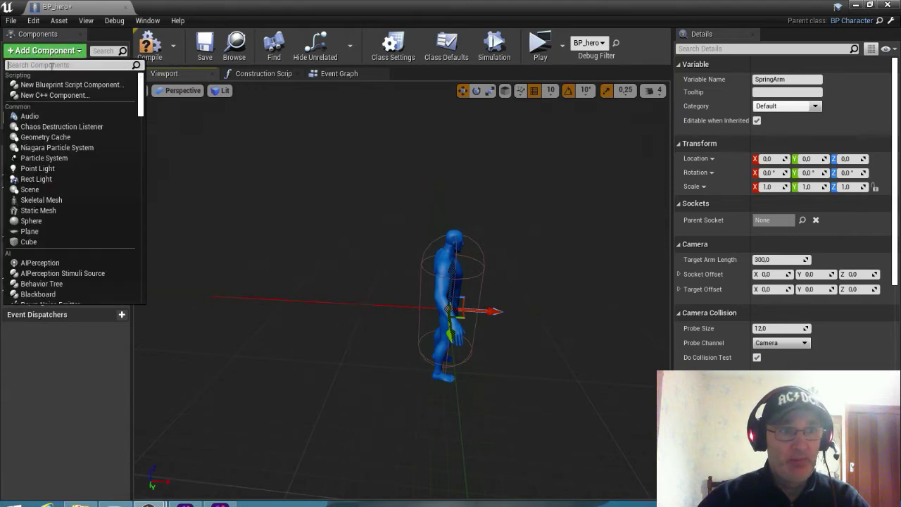
pyautogui.write('c')
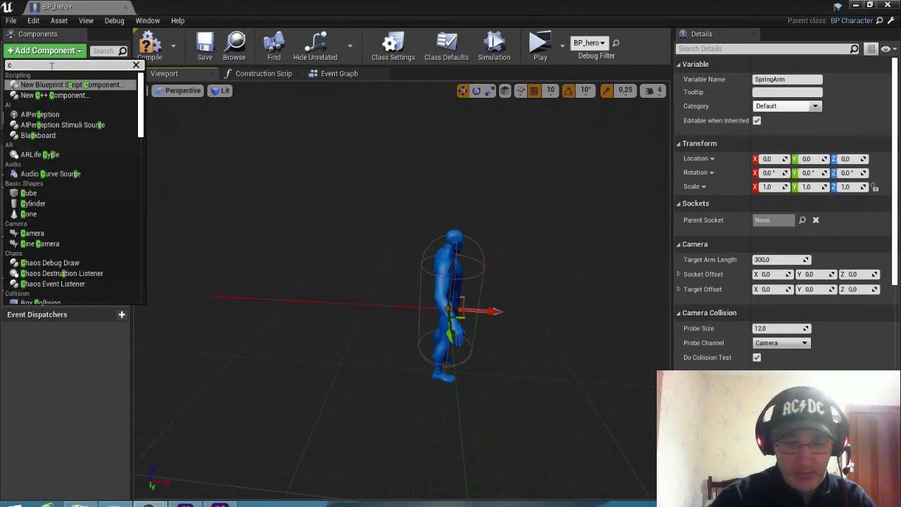
pyautogui.write('am')
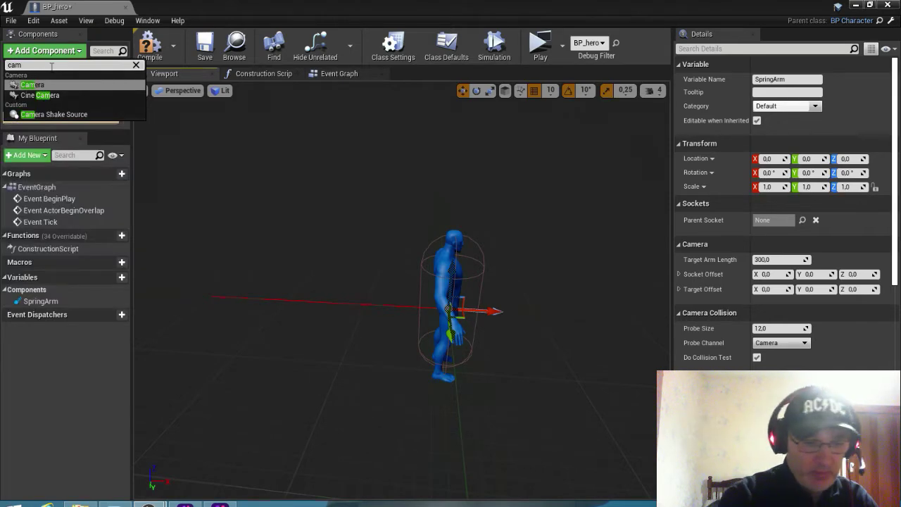
pyautogui.click(32, 84)
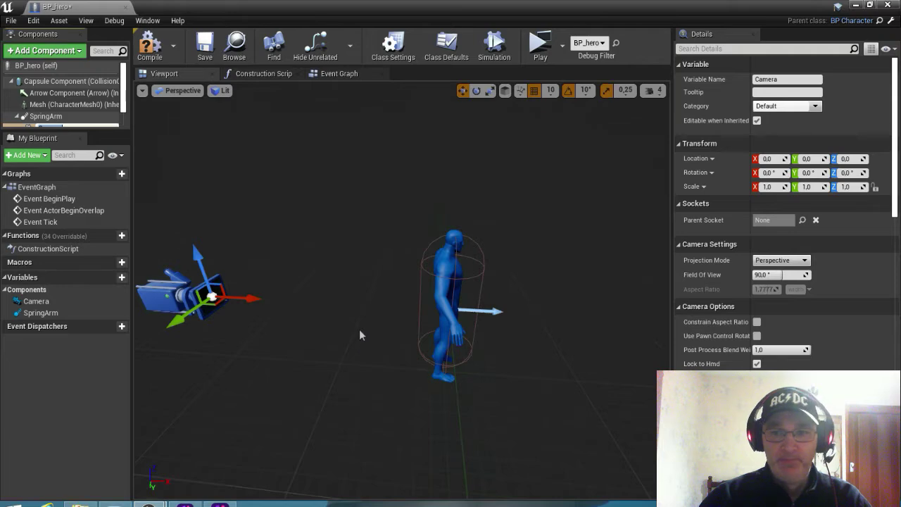
pyautogui.click(168, 58)
pyautogui.click(204, 46)
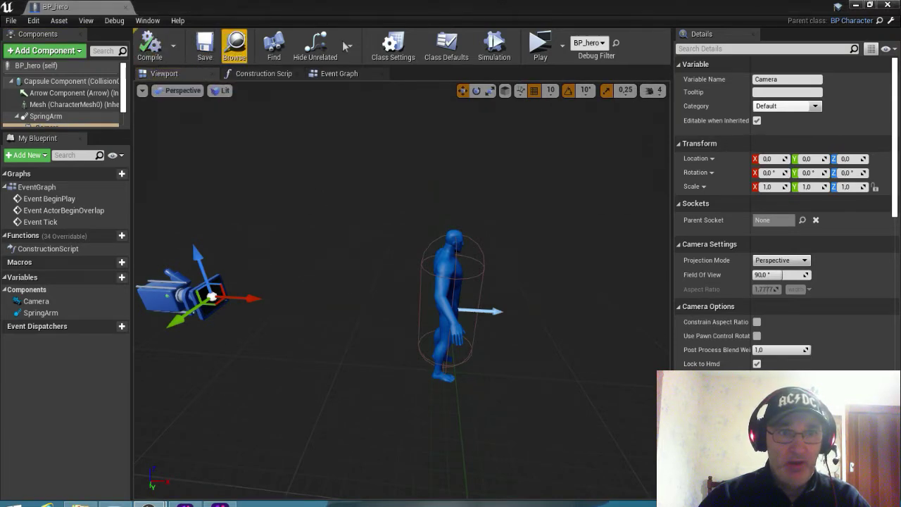
# Return to the level, play it to test the hero with its new camera, and stop the preview.
pyautogui.click(855, 5)
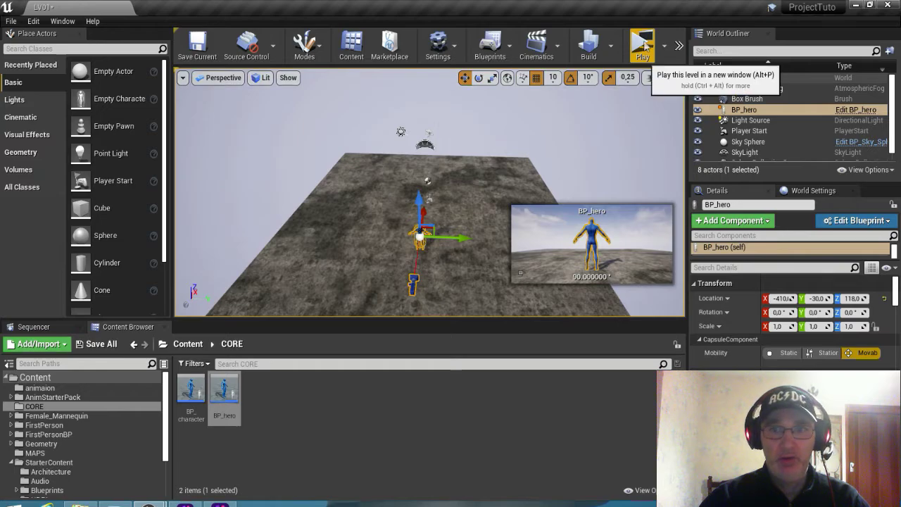
pyautogui.click(642, 48)
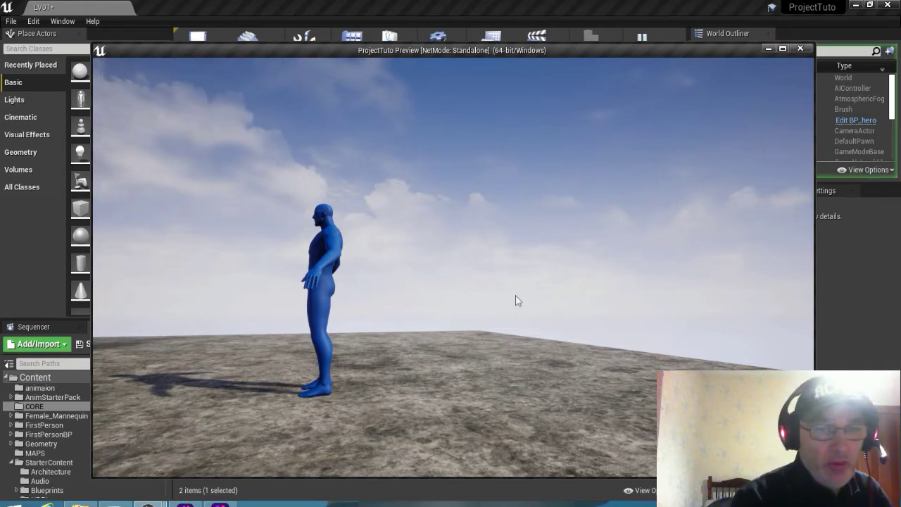
pyautogui.press('Escape')
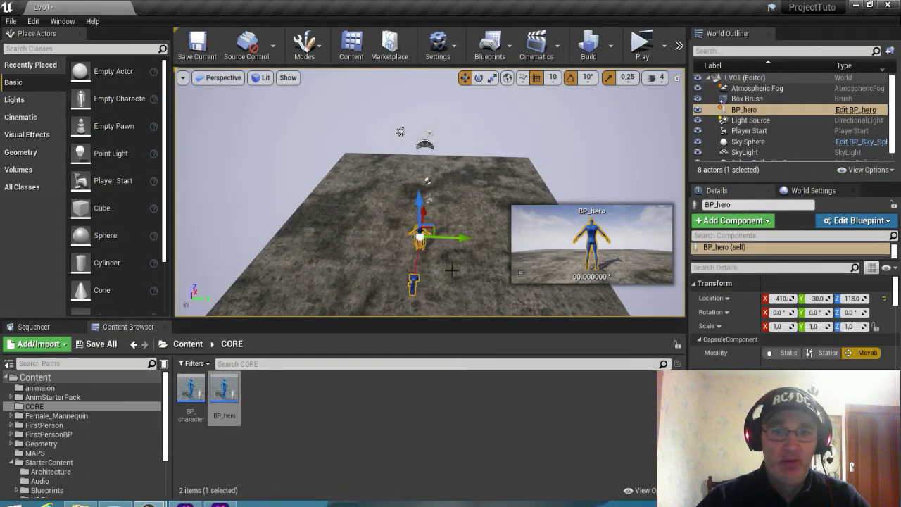
# In the BP_hero blueprint, disable Do Collision Test on the SpringArm component.
pyautogui.moveTo(451, 269); pyautogui.dragTo(451, 277, button='right')
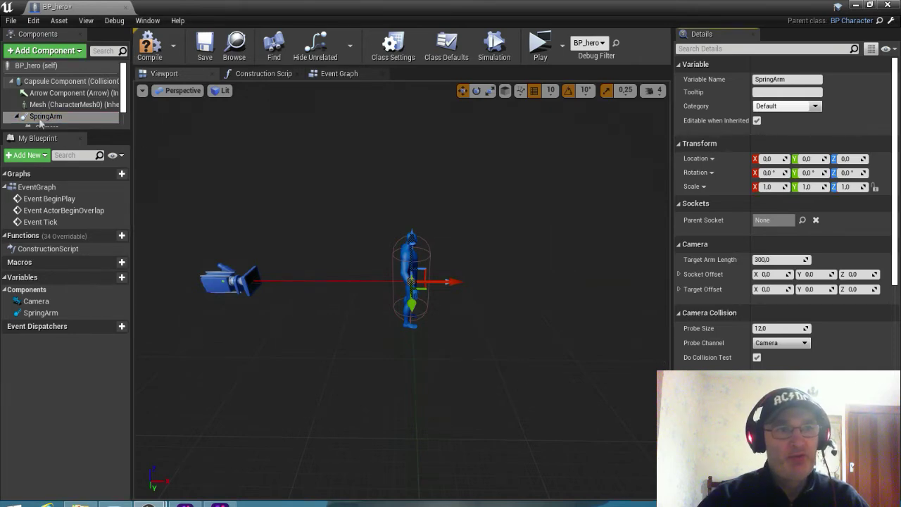
pyautogui.click(95, 118)
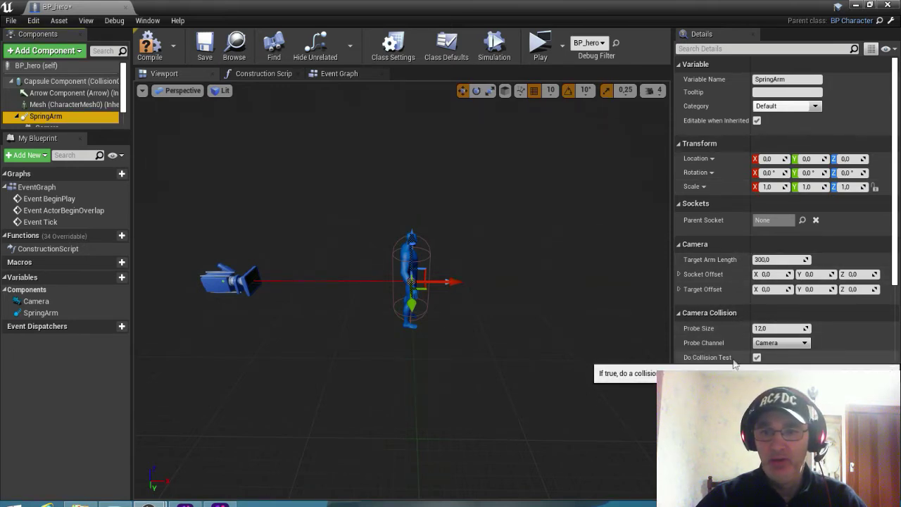
pyautogui.click(756, 358)
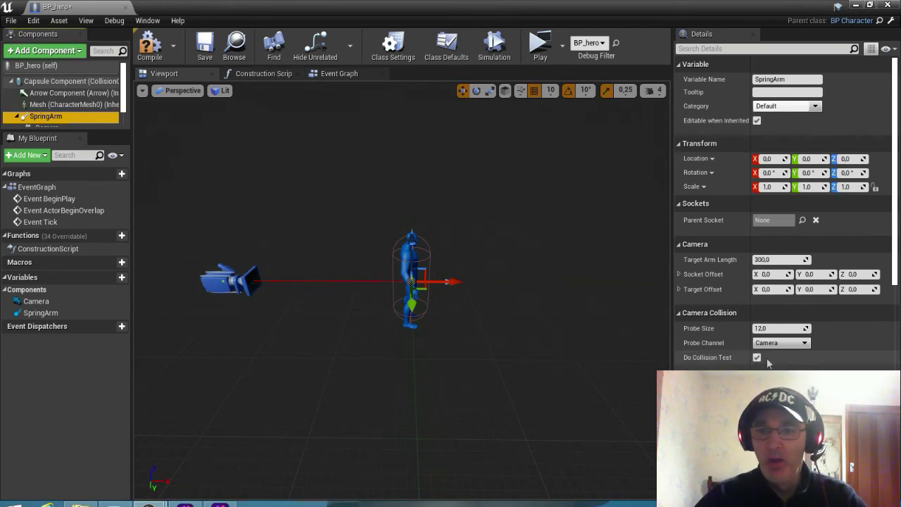
pyautogui.click(757, 357)
pyautogui.click(756, 357)
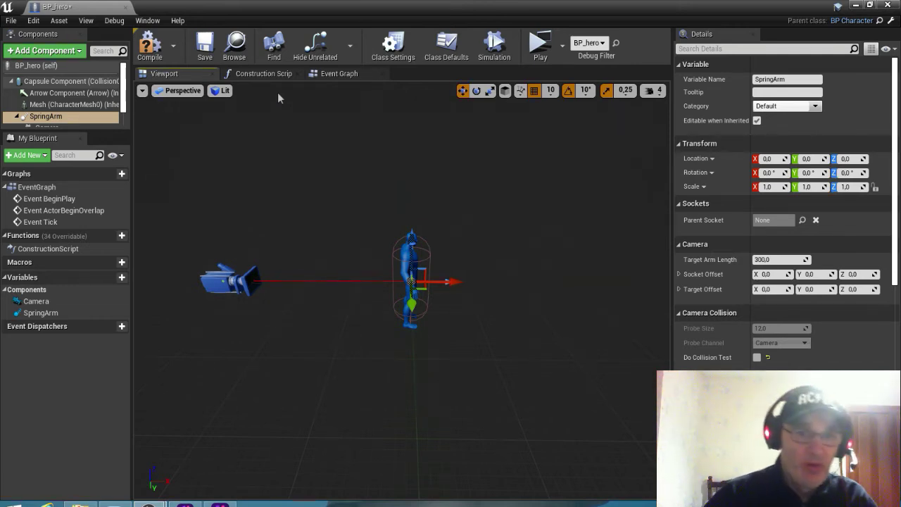
# Set the SpringArm's Y rotation to -60°, and compile and save the BP_hero blueprint.
pyautogui.click(805, 172)
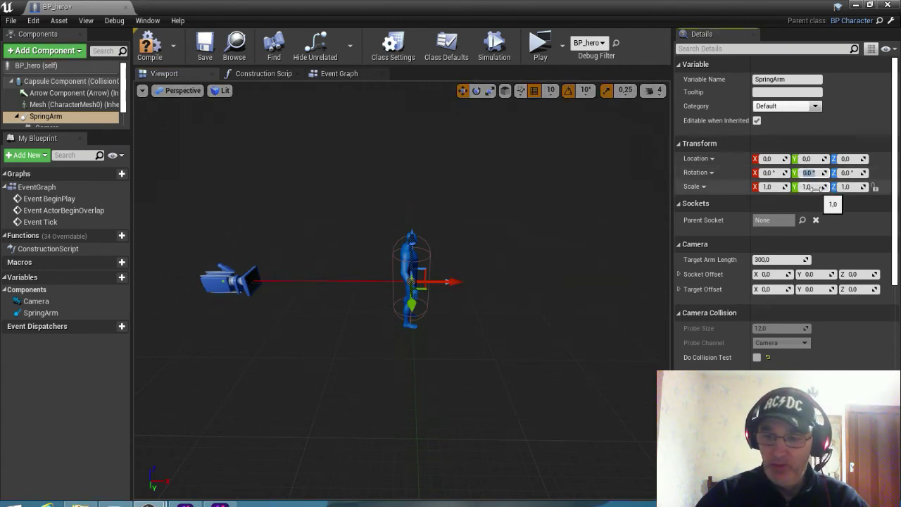
pyautogui.write('-60')
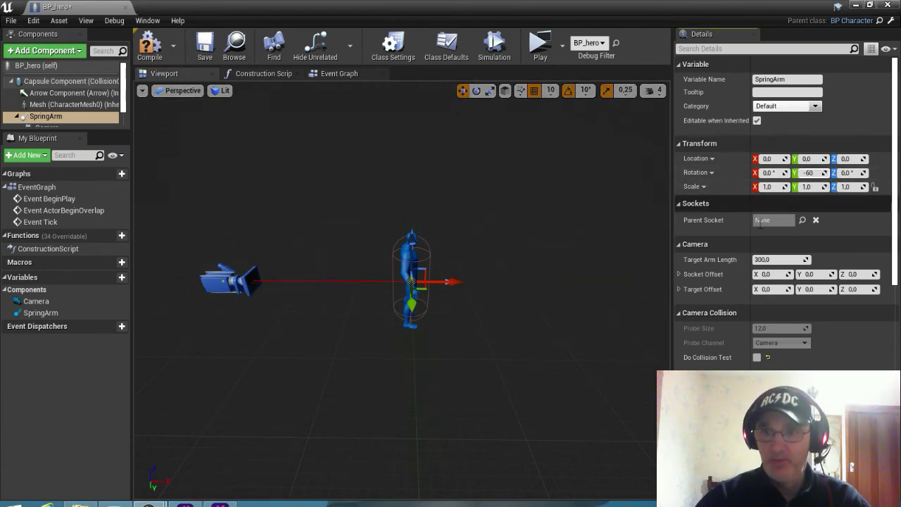
pyautogui.press('Return')
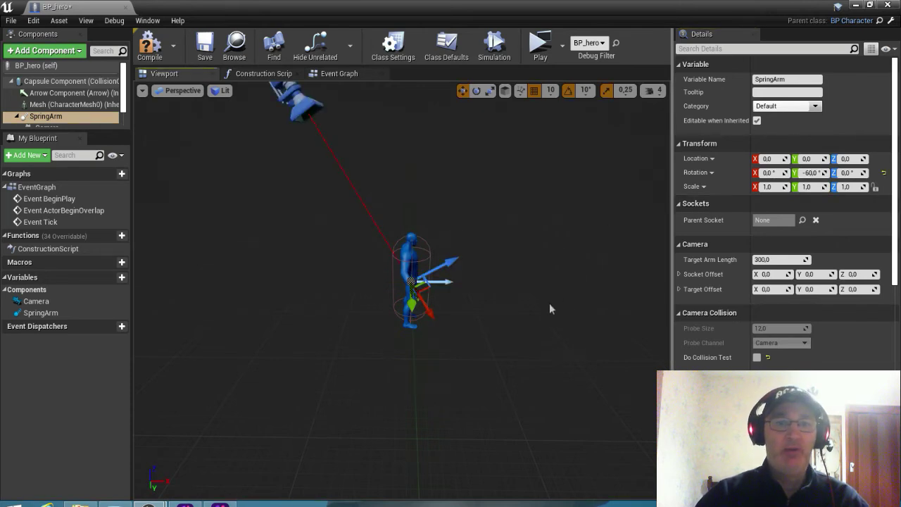
pyautogui.scroll(6, 545, 281)
pyautogui.moveTo(545, 280); pyautogui.dragTo(546, 280, button='right')
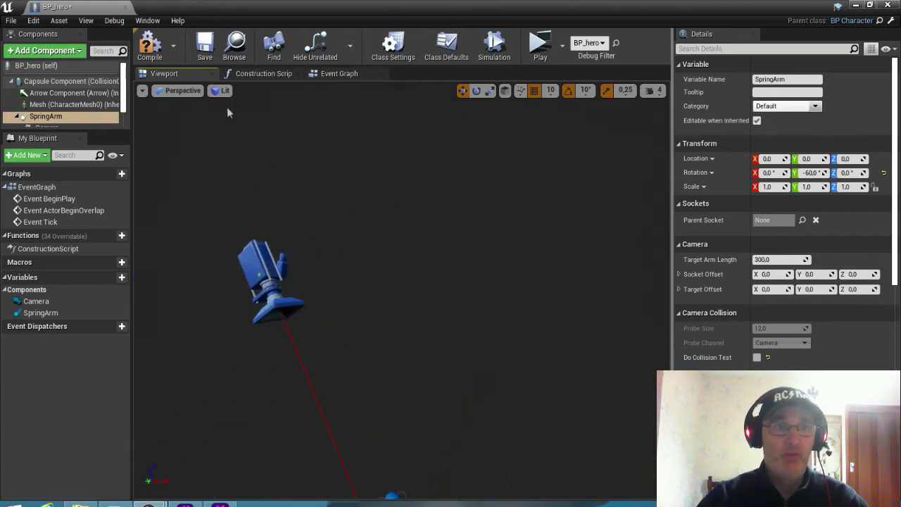
pyautogui.click(200, 47)
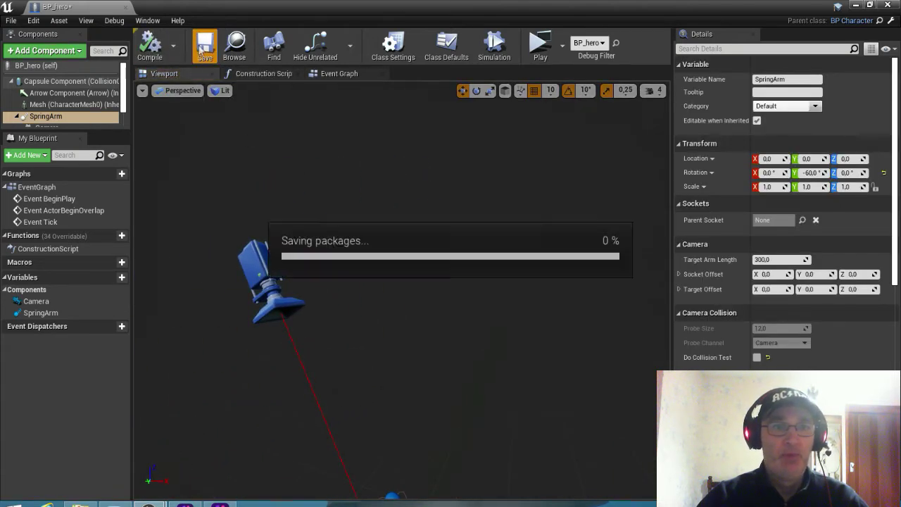
# Return to the level and inspect the placed hero and its camera preview from the new angle.
pyautogui.click(855, 5)
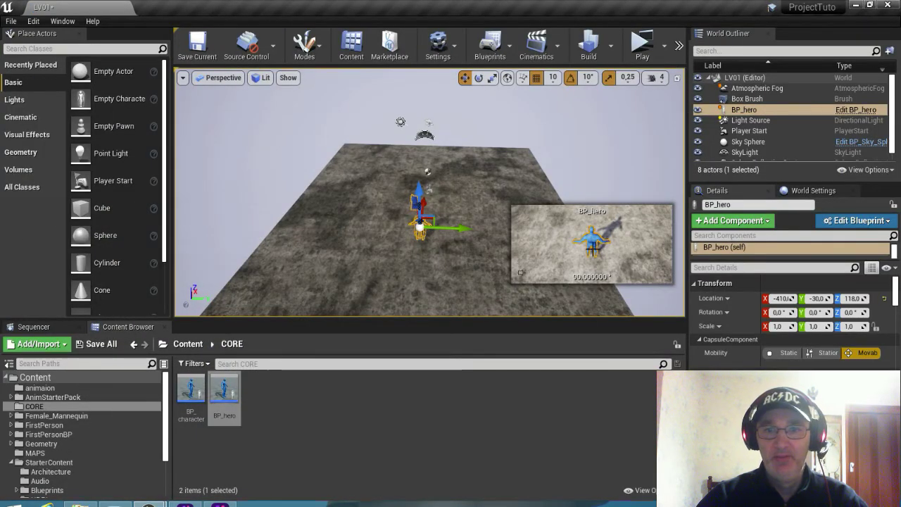
pyautogui.moveTo(461, 232); pyautogui.dragTo(460, 233, button='right')
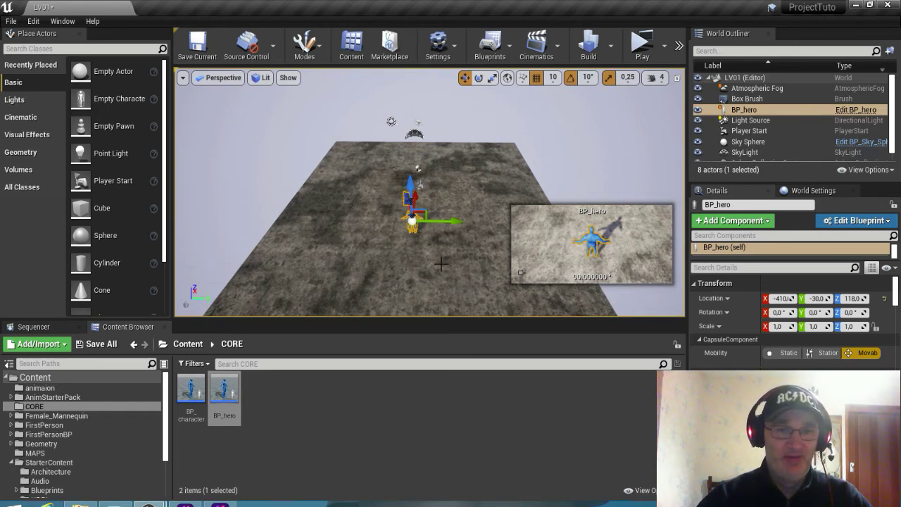
pyautogui.moveTo(402, 252); pyautogui.dragTo(402, 252, button='right')
pyautogui.scroll(5, 401, 252)
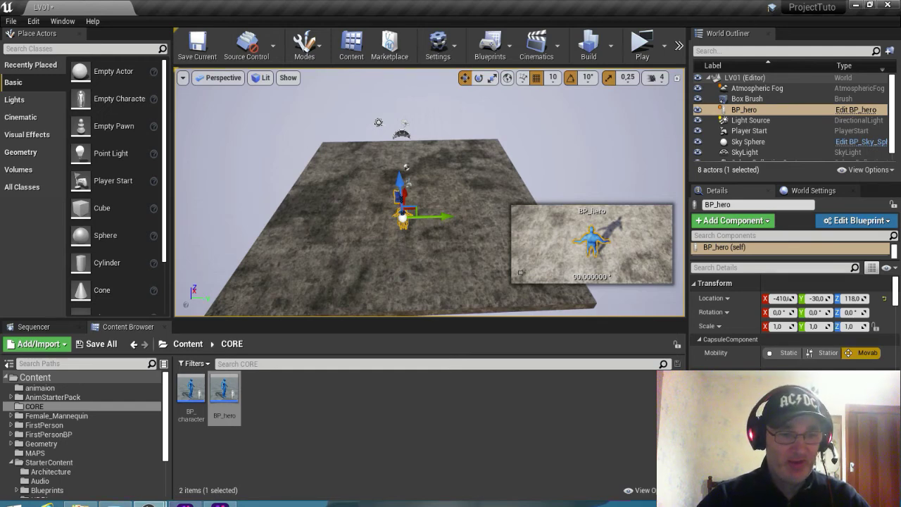
# In the BP_hero blueprint, disable Inherit Pitch, Inherit Yaw and Inherit Roll on the SpringArm, and compile and save.
pyautogui.moveTo(161, 504)
pyautogui.click(196, 466)
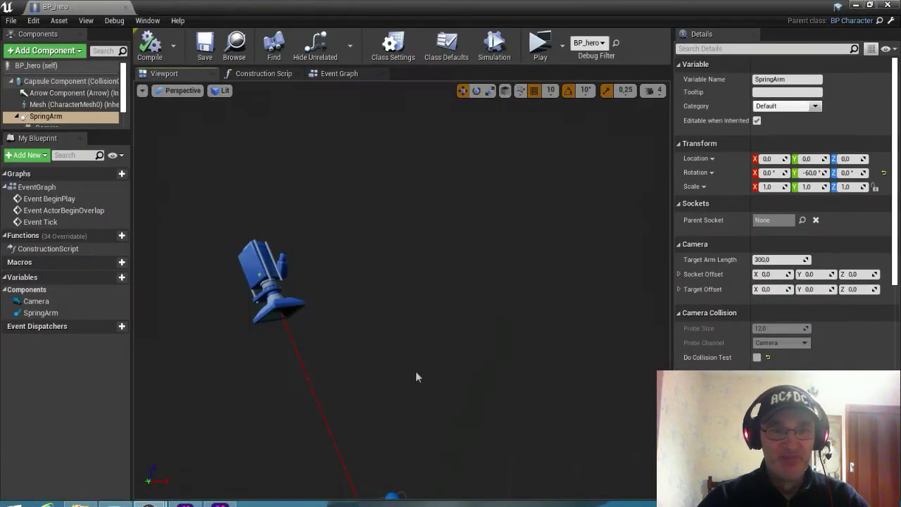
pyautogui.press('f')
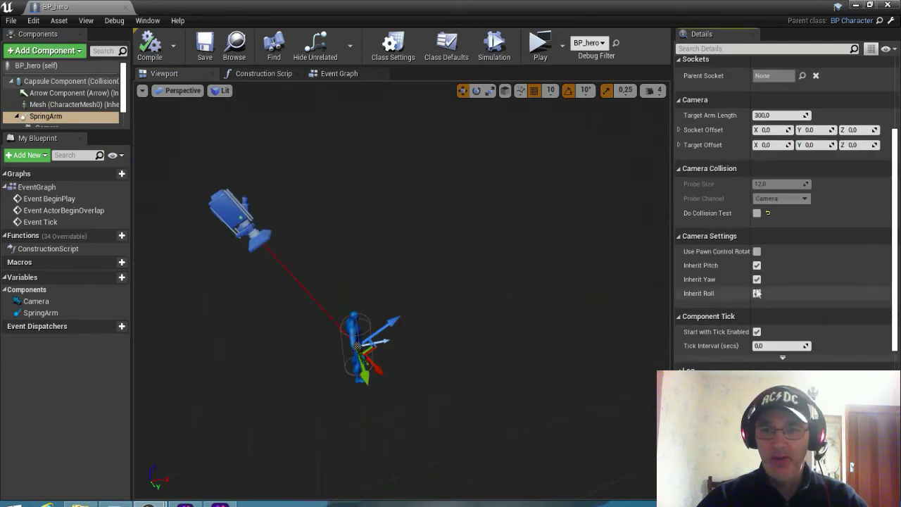
pyautogui.click(757, 293)
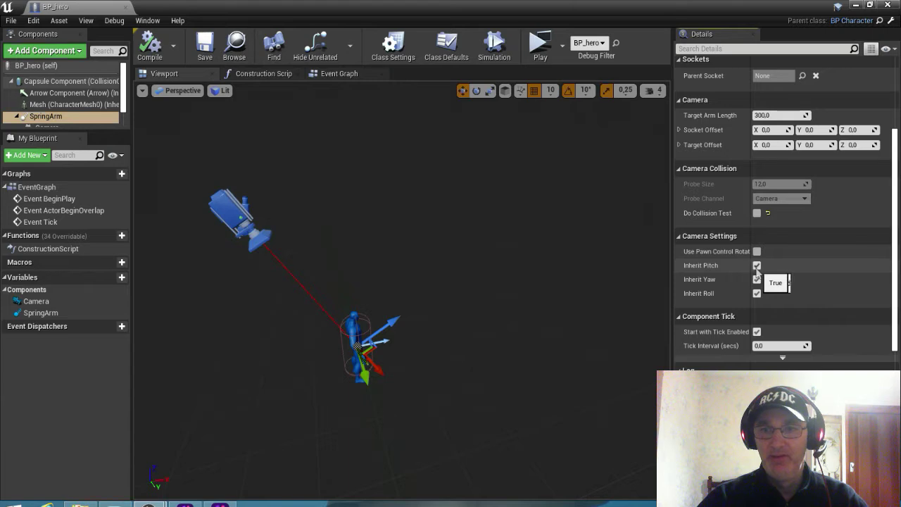
pyautogui.click(756, 265)
pyautogui.click(757, 280)
pyautogui.click(756, 293)
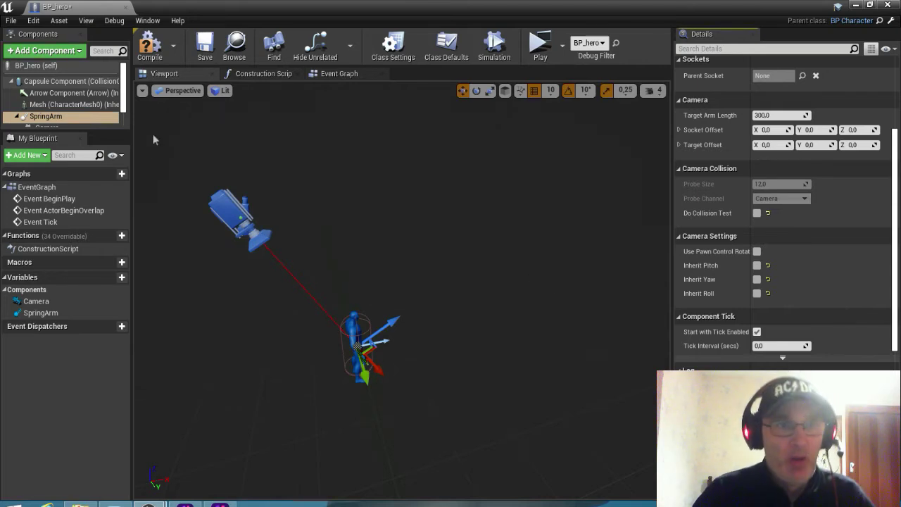
pyautogui.click(150, 46)
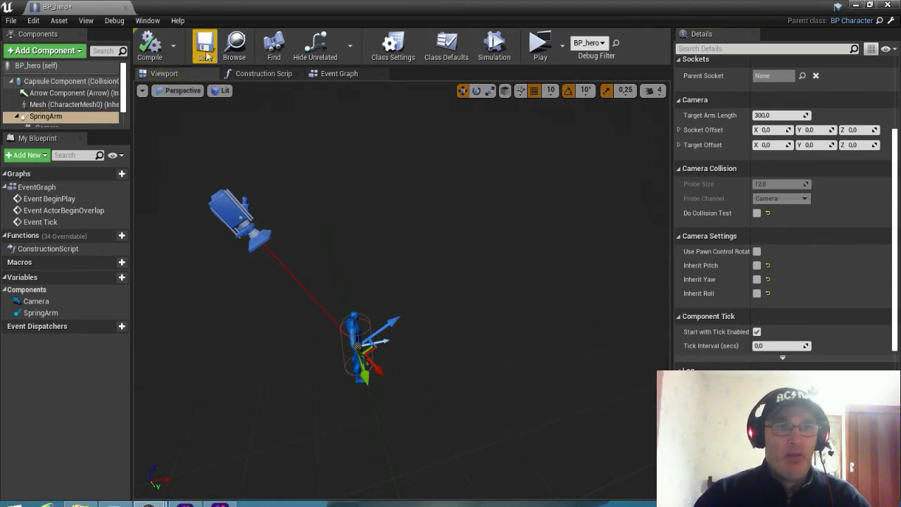
pyautogui.click(205, 46)
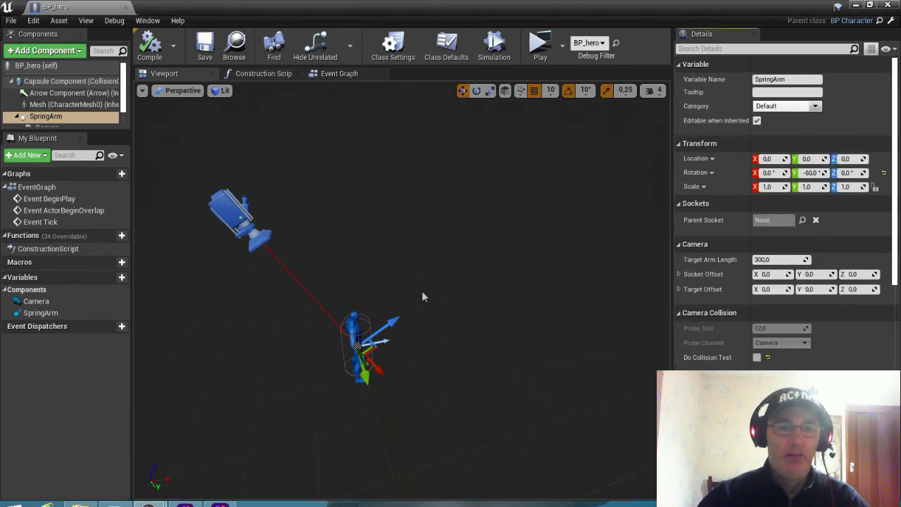
# Set the SpringArm's Target Arm Length to 800.
pyautogui.moveTo(516, 281); pyautogui.dragTo(514, 277, button='right')
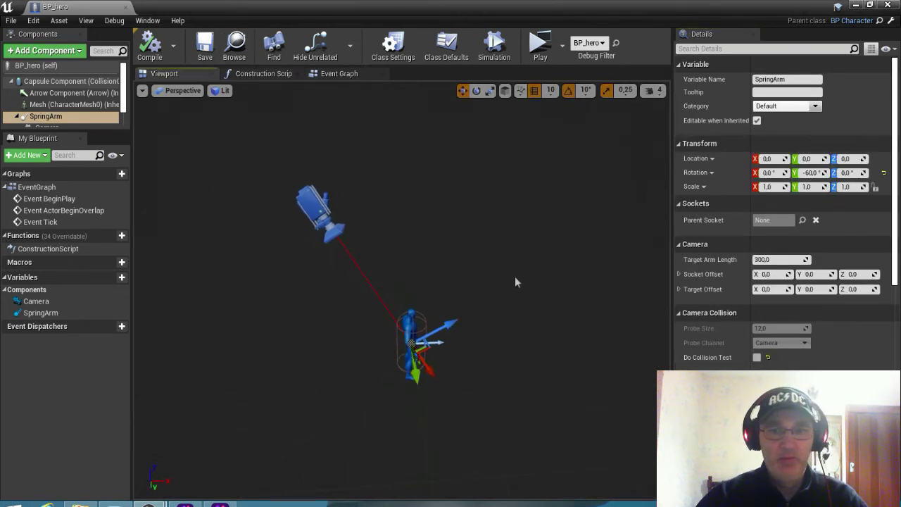
pyautogui.click(769, 259)
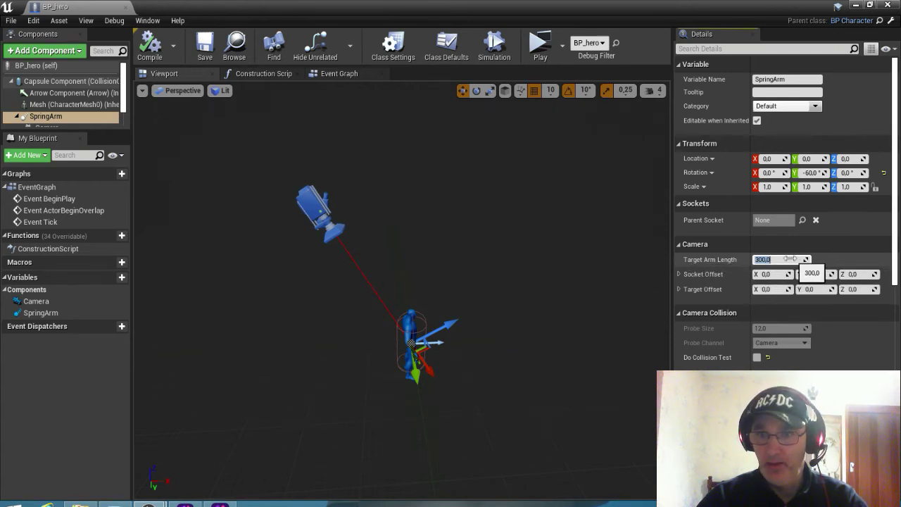
pyautogui.click(785, 259)
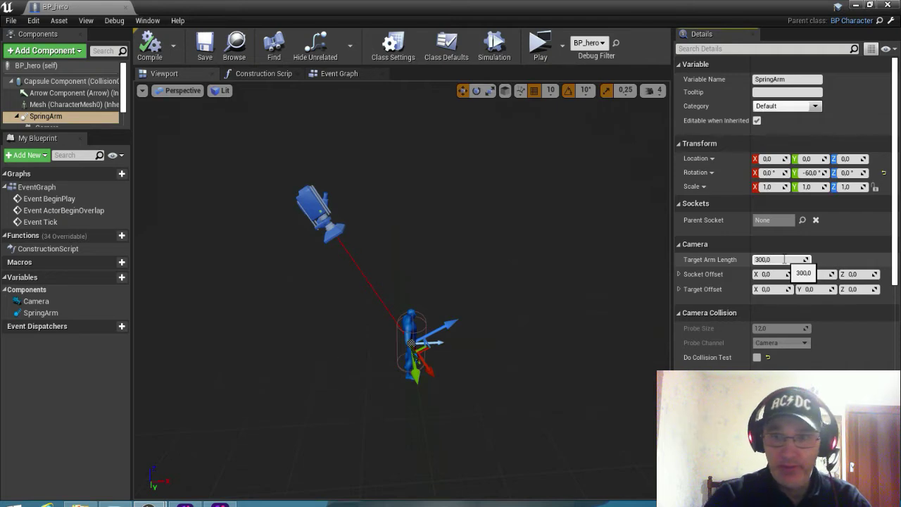
pyautogui.press('BackSpace')
pyautogui.press('BackSpace')
pyautogui.press('BackSpace')
pyautogui.press('BackSpace')
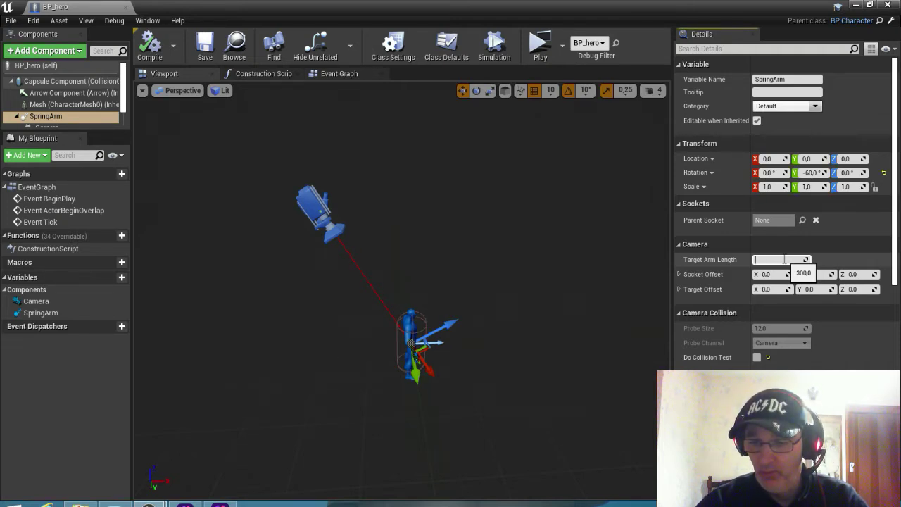
pyautogui.write('800')
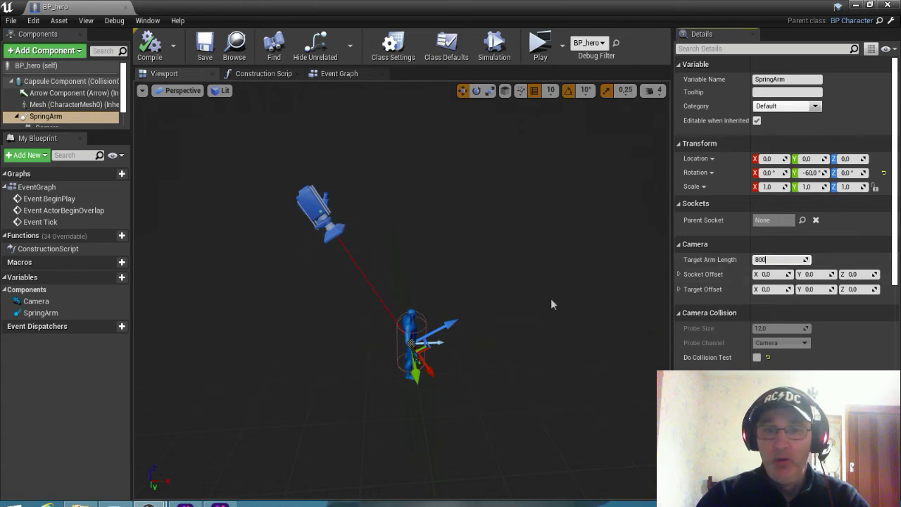
pyautogui.press('Return')
pyautogui.moveTo(548, 253); pyautogui.dragTo(549, 254, button='right')
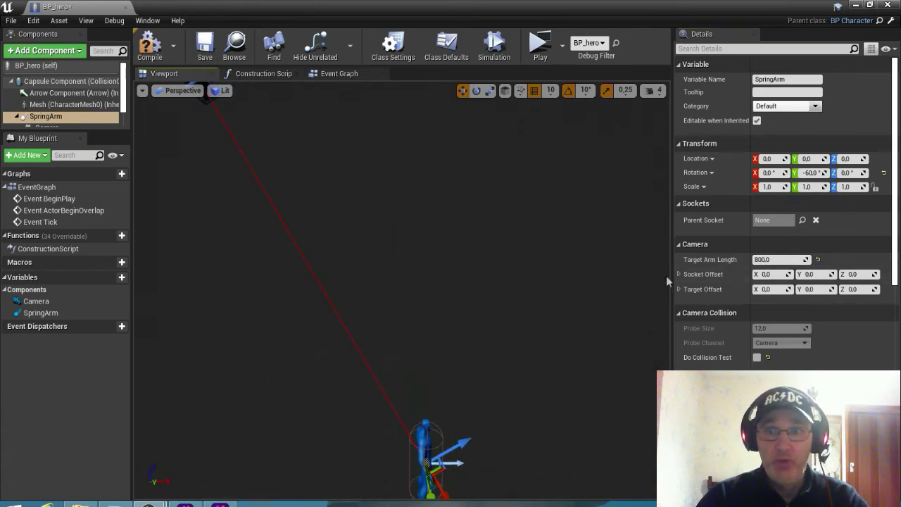
# Try a Target Arm Length of 1200 on the SpringArm and examine the camera's distance from the hero.
pyautogui.click(773, 259)
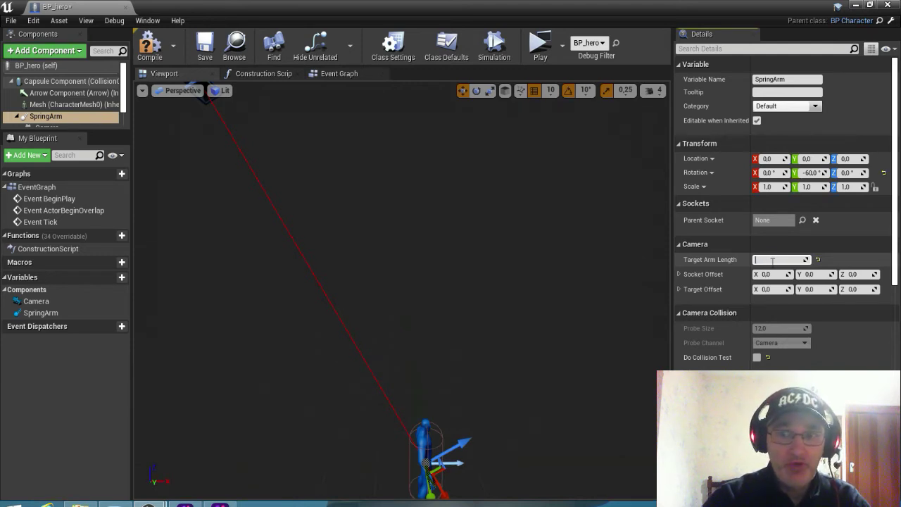
pyautogui.write('120')
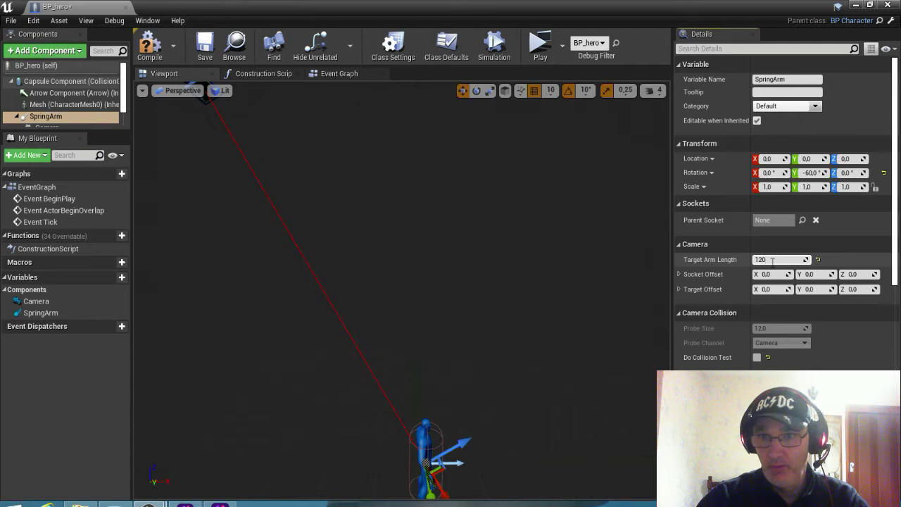
pyautogui.write('0')
pyautogui.press('Return')
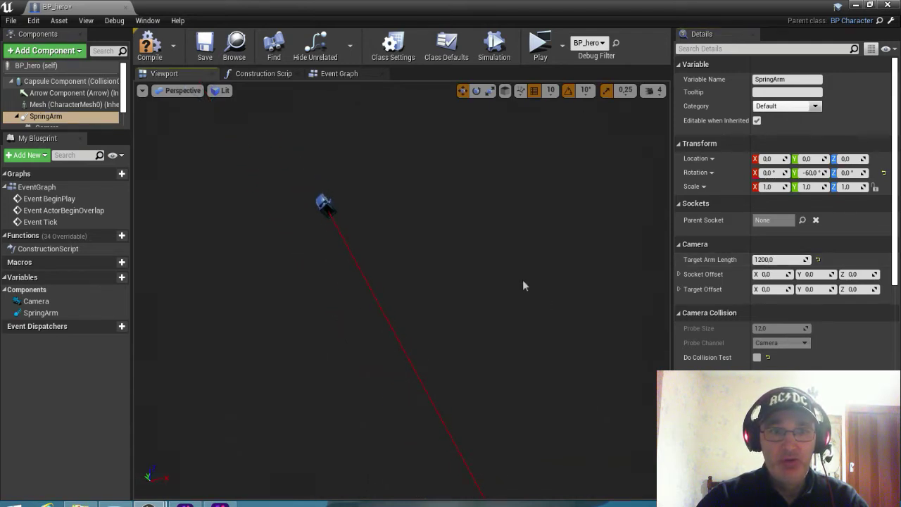
pyautogui.press('f')
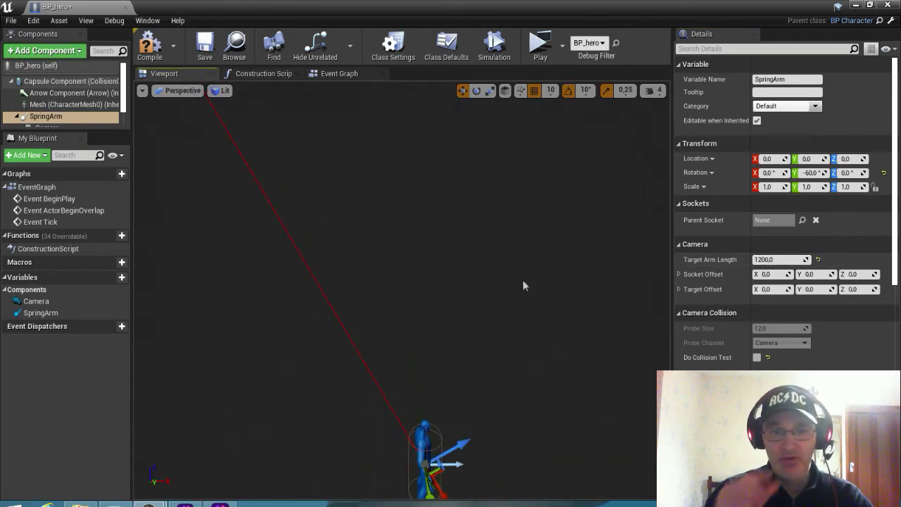
# Set the SpringArm's Target Arm Length back to 800, and compile and save the BP_hero blueprint.
pyautogui.click(791, 259)
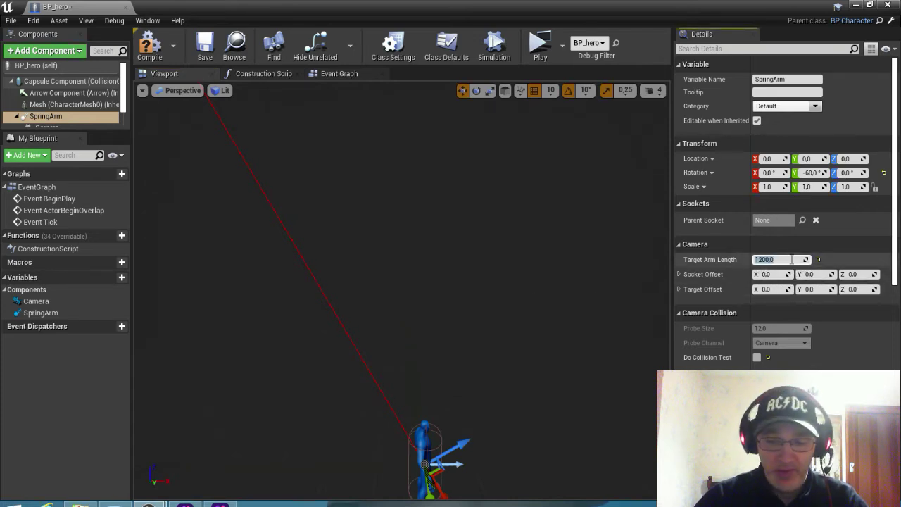
pyautogui.write('800')
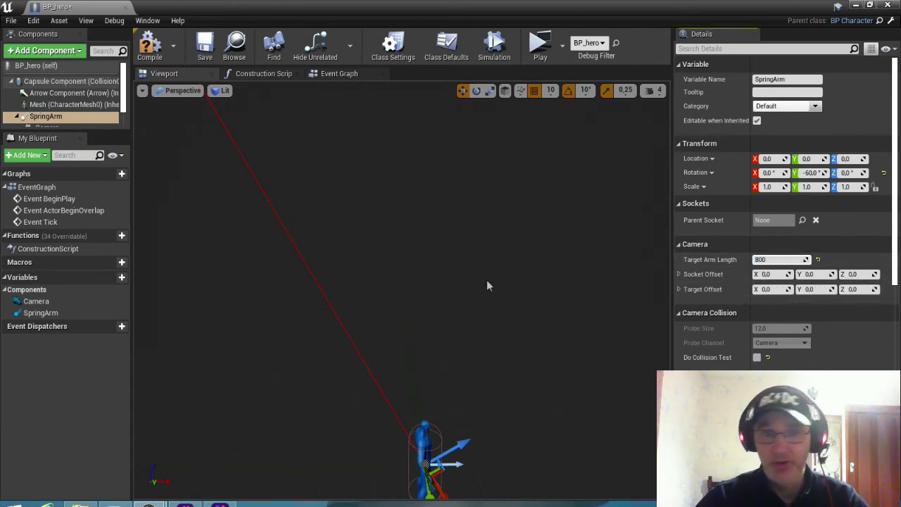
pyautogui.press('Return')
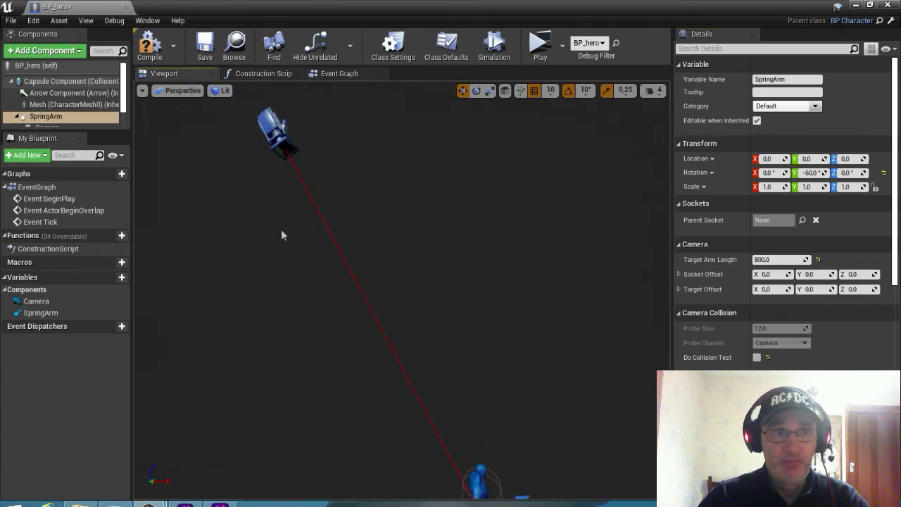
pyautogui.click(167, 53)
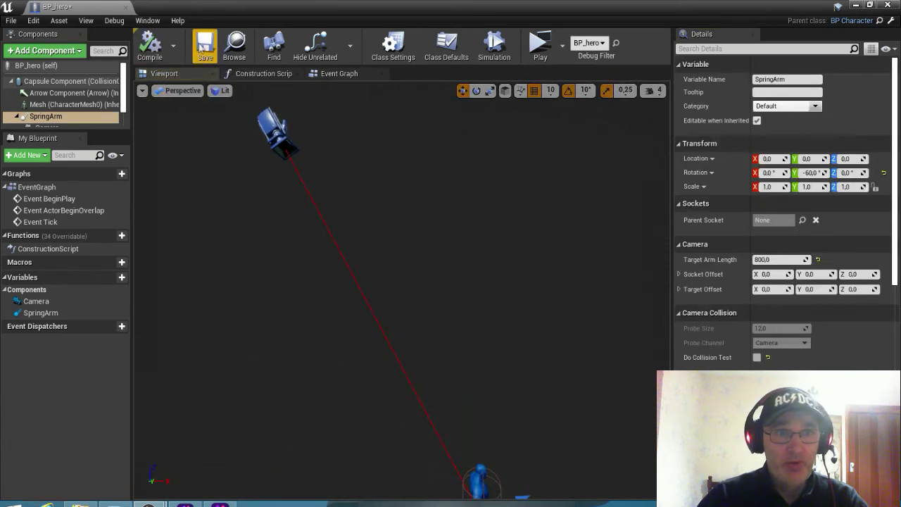
pyautogui.click(204, 43)
# Return to the level, look over the hero's extended camera, play the level to test it, and stop the preview.
pyautogui.click(853, 5)
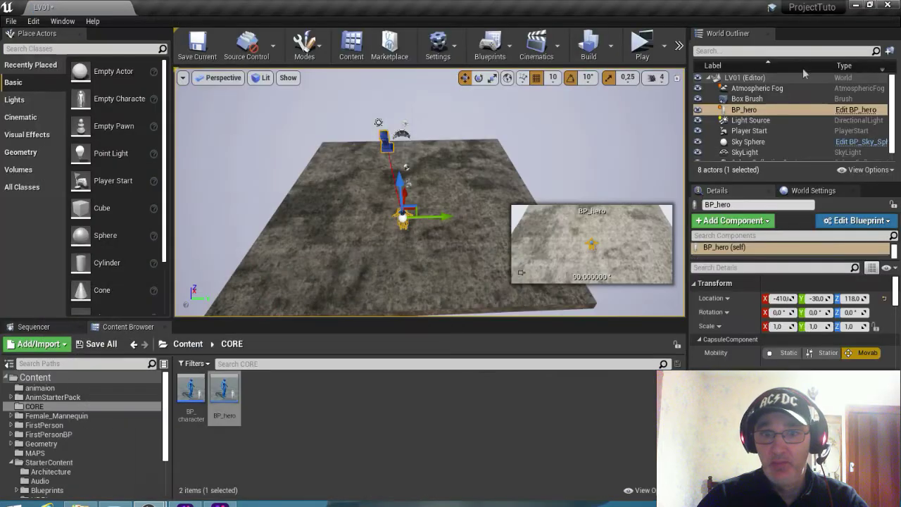
pyautogui.moveTo(430, 211); pyautogui.dragTo(447, 219, button='right')
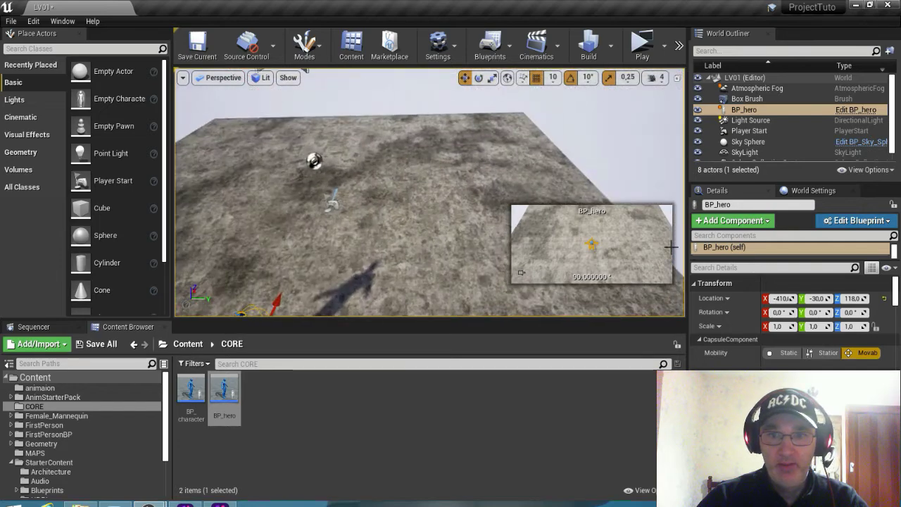
pyautogui.moveTo(535, 249); pyautogui.dragTo(520, 271, button='right')
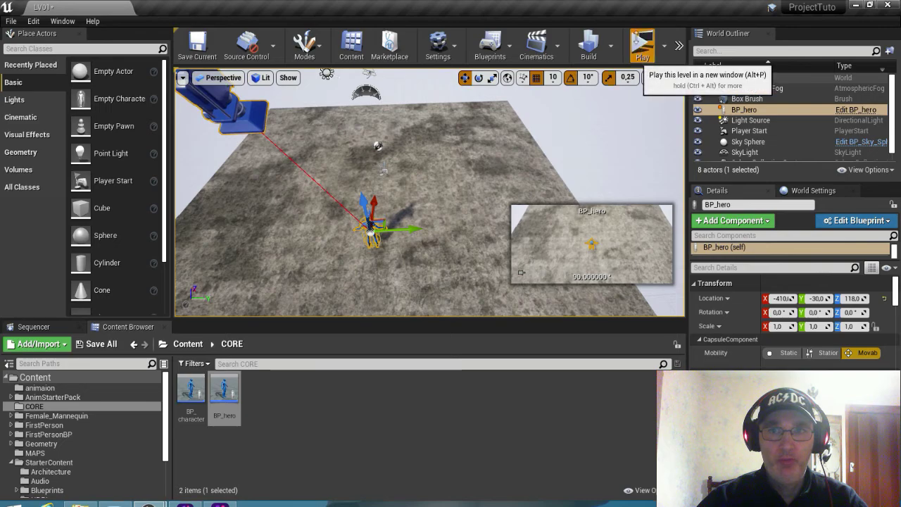
pyautogui.click(640, 45)
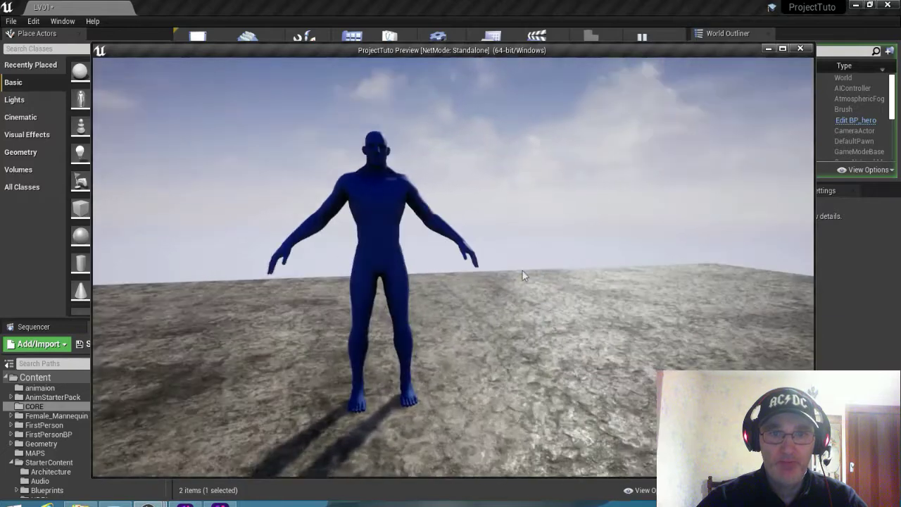
pyautogui.press('Escape')
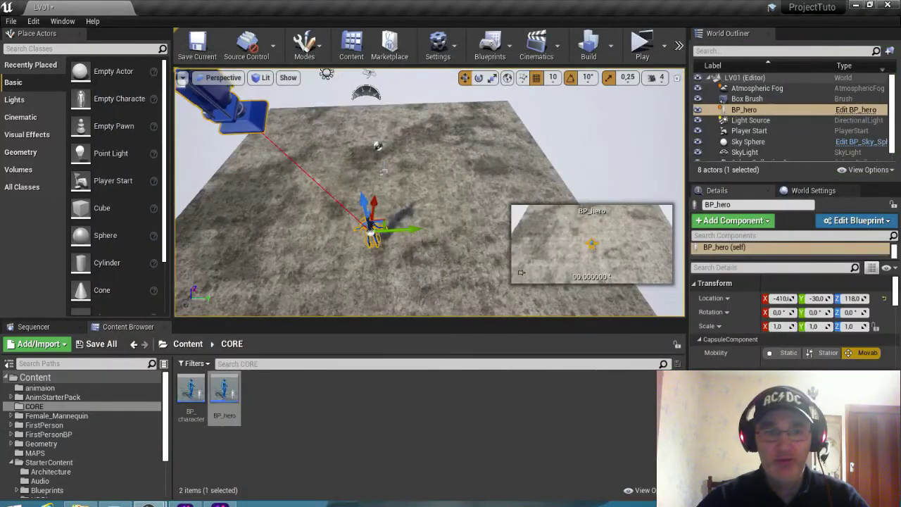
# Create a Game Mode Base blueprint class in the CORE folder and name it BP_gamemode.
pyautogui.rightClick(270, 393)
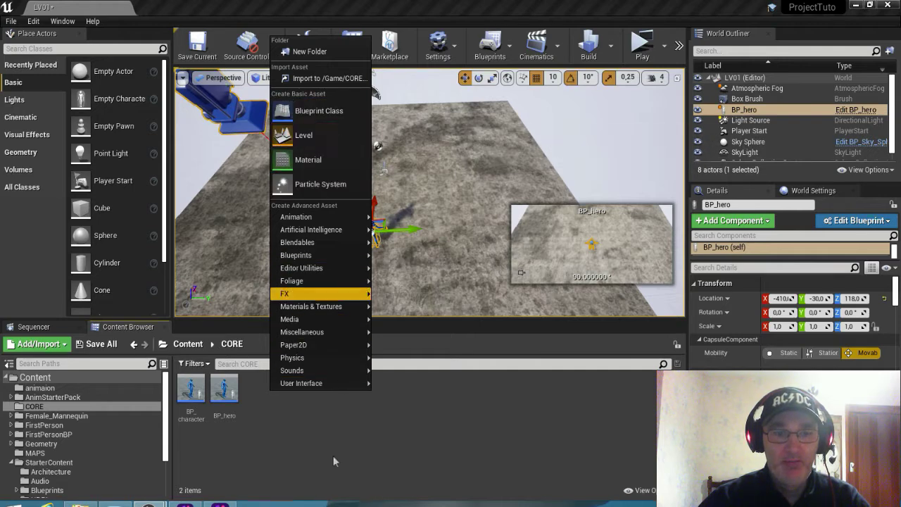
pyautogui.rightClick(269, 458)
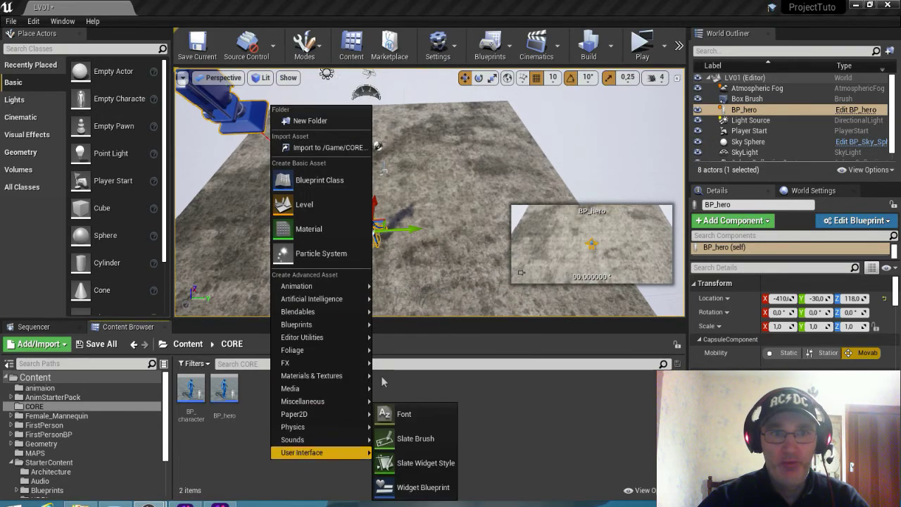
pyautogui.click(327, 182)
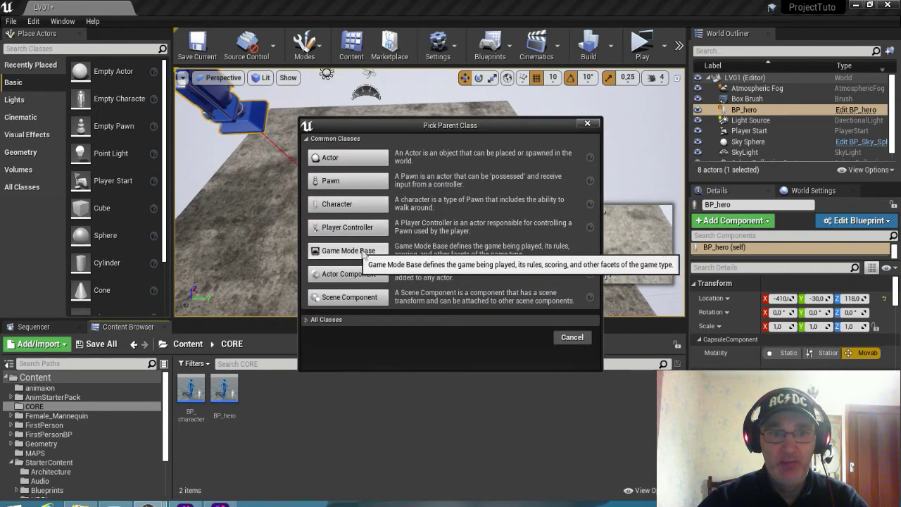
pyautogui.click(359, 254)
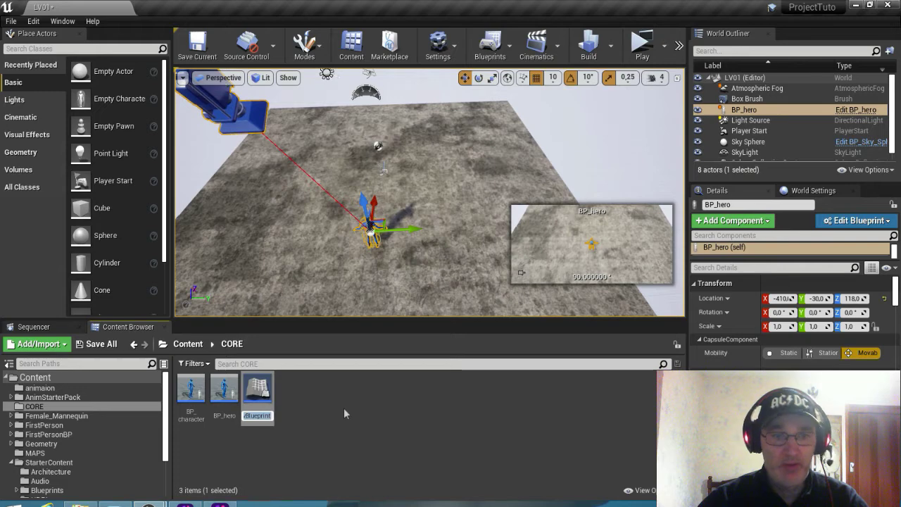
pyautogui.press('BackSpace')
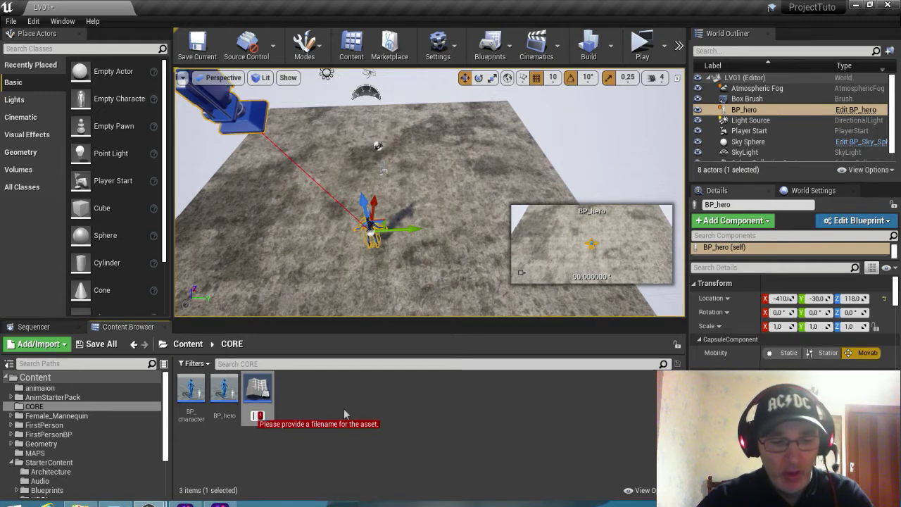
pyautogui.write('BP')
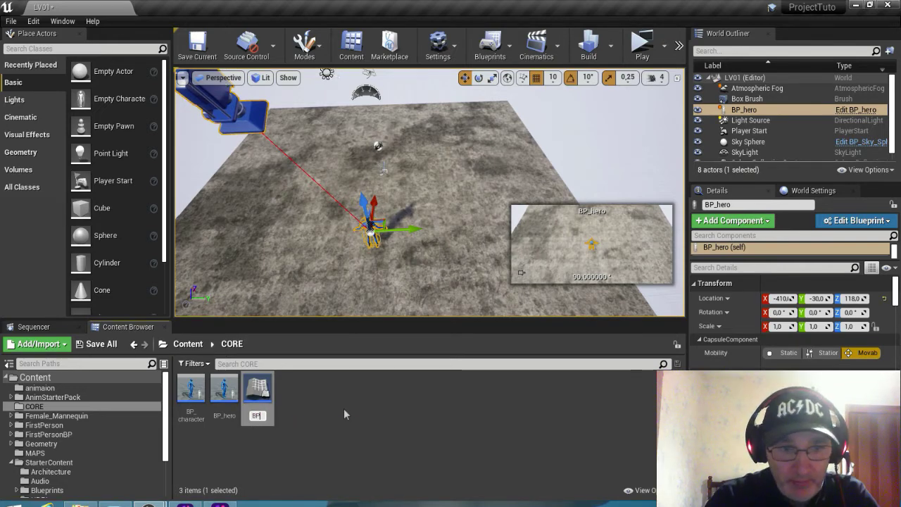
pyautogui.write('_')
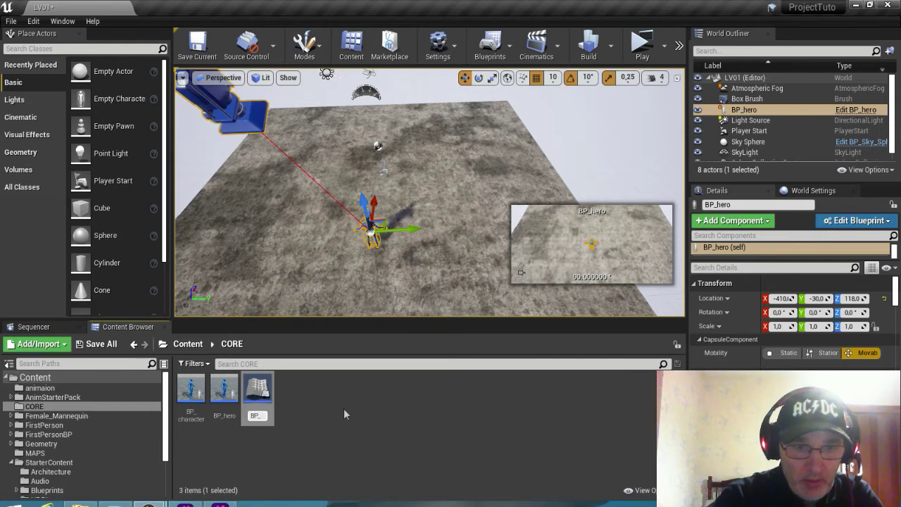
pyautogui.write('ga')
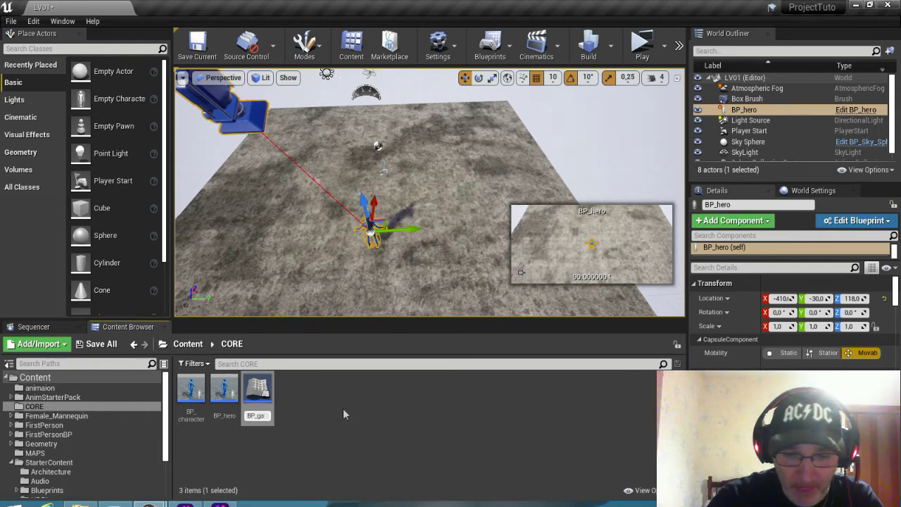
pyautogui.write('mem')
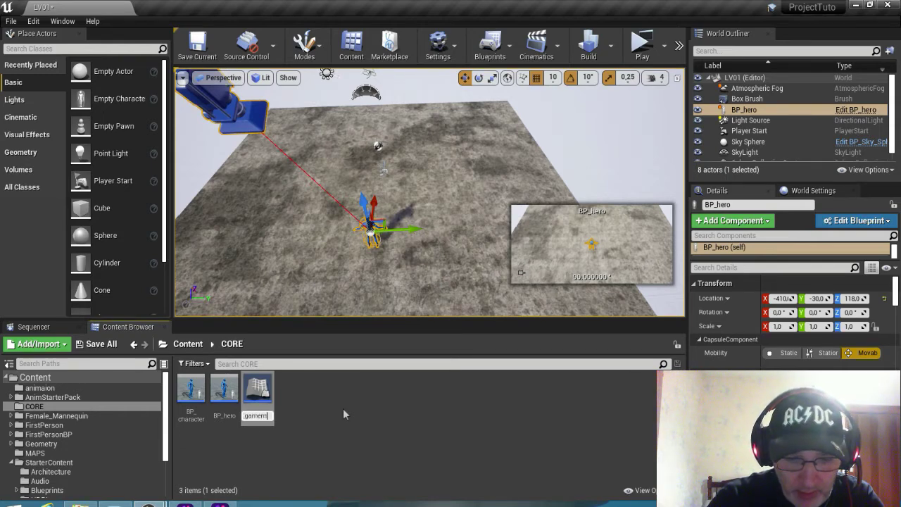
pyautogui.write('ode')
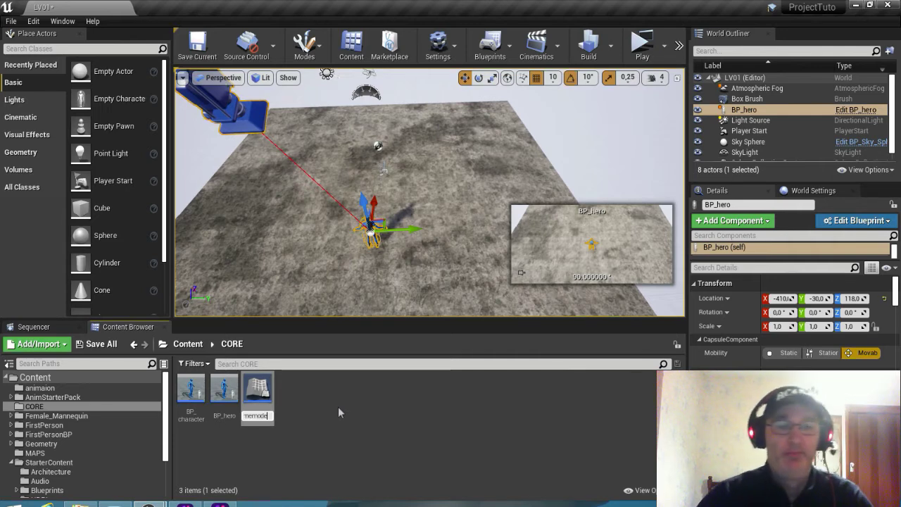
pyautogui.press('Return')
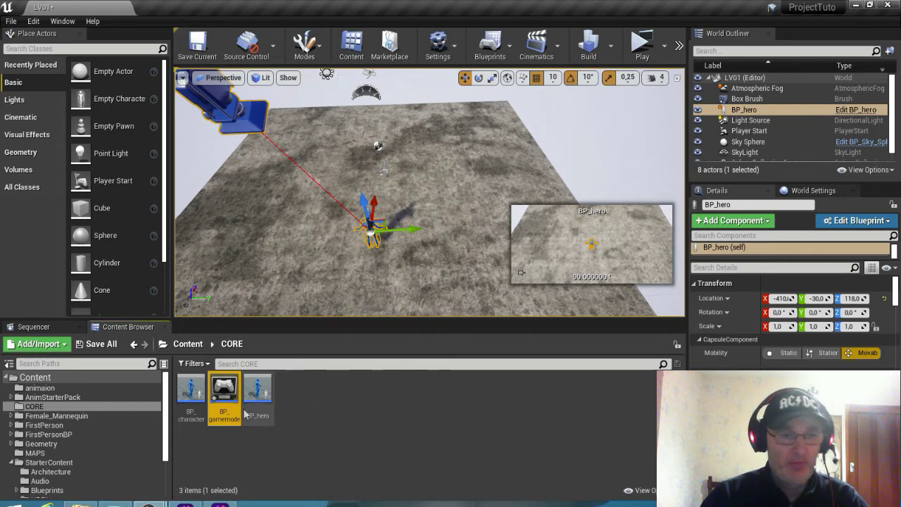
# Open BP_gamemode, examine its Default Pawn Class setting, and return to the level.
pyautogui.doubleClick(223, 414)
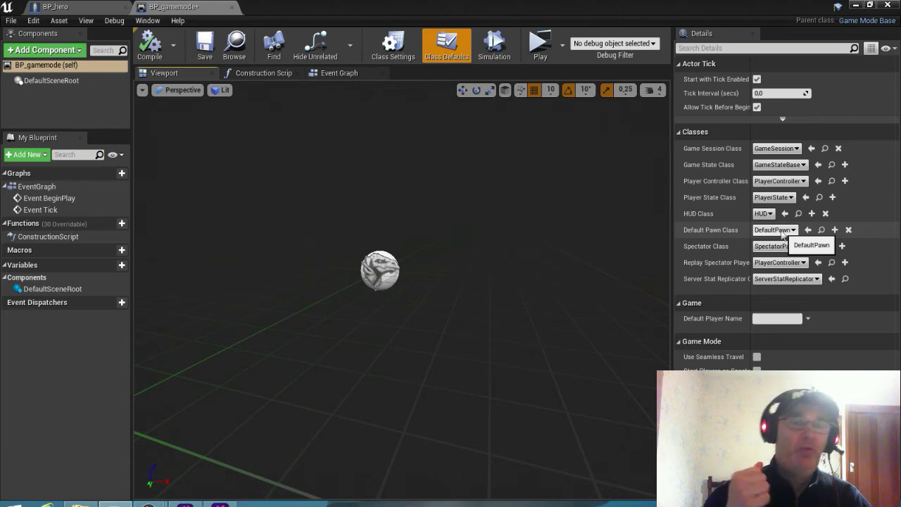
pyautogui.click(854, 5)
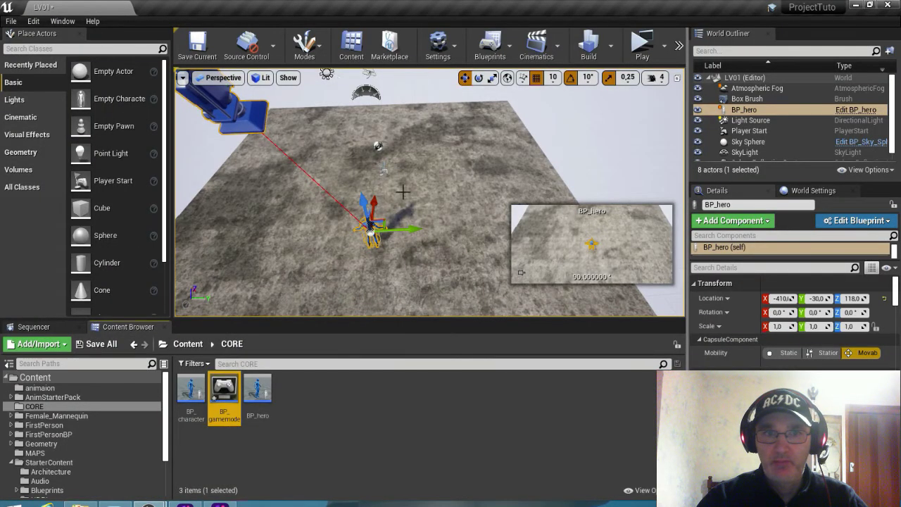
# Rotate the level's Player Start to -190° about Z and raise it to a Z location of 132.
pyautogui.moveTo(407, 159); pyautogui.dragTo(409, 157, button='right')
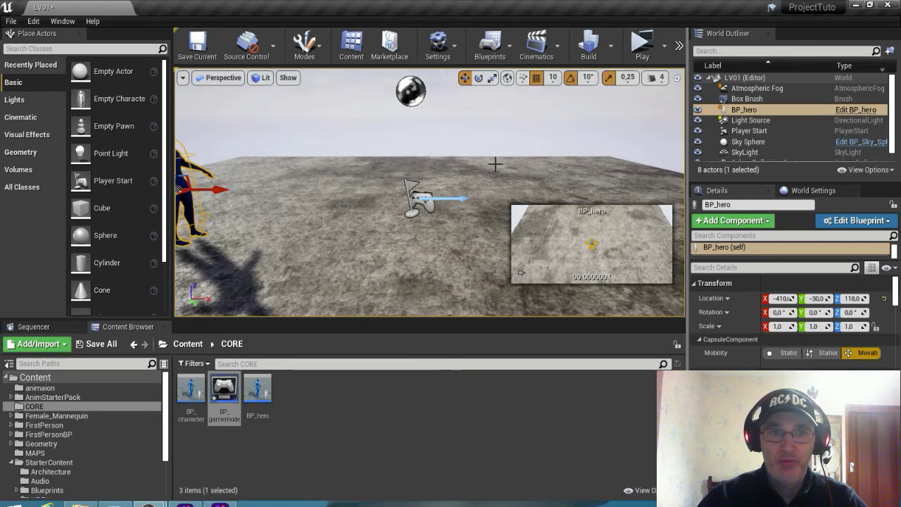
pyautogui.click(422, 198)
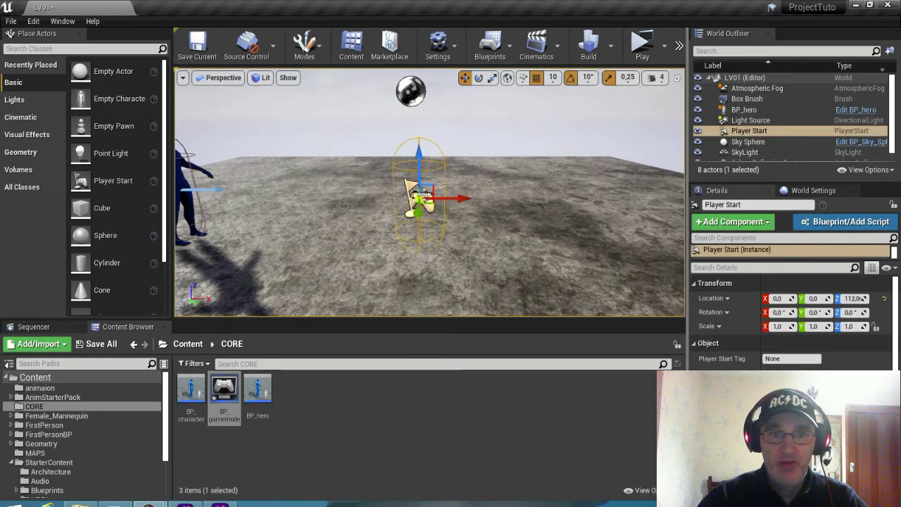
pyautogui.click(478, 78)
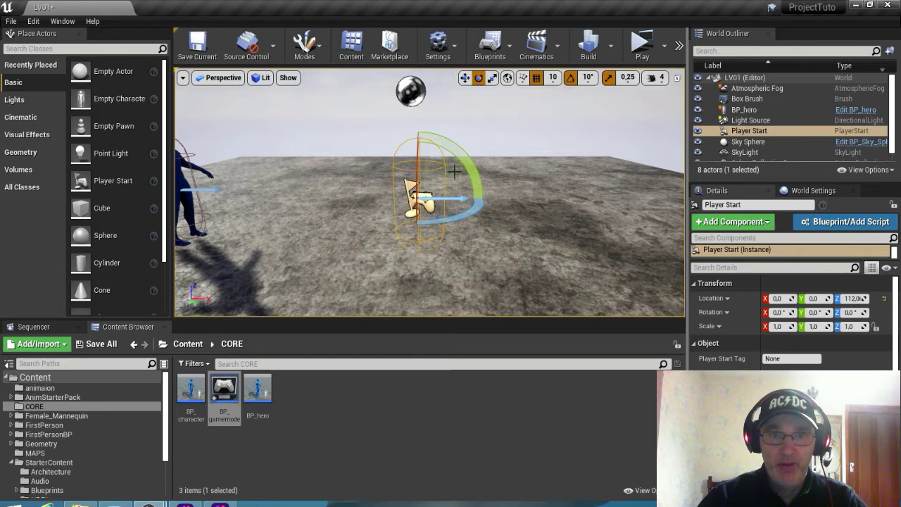
pyautogui.moveTo(428, 219); pyautogui.dragTo(444, 226)
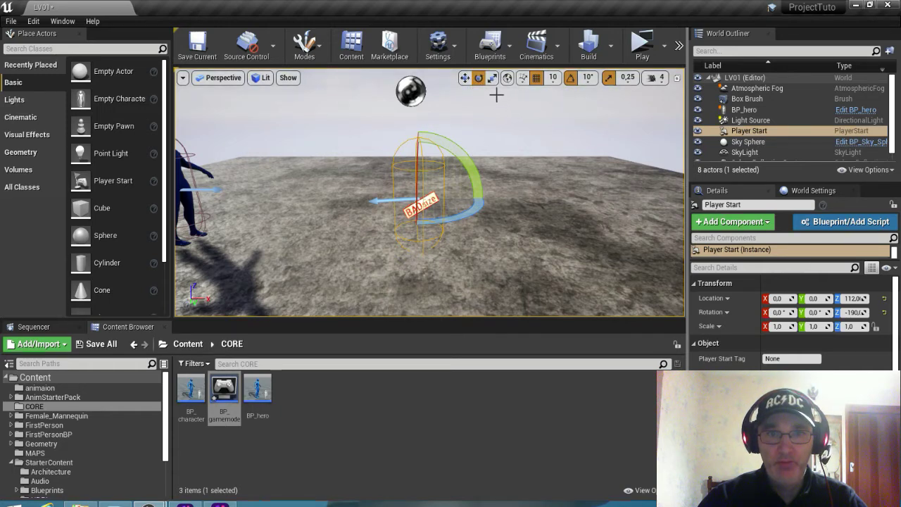
pyautogui.click(465, 78)
pyautogui.moveTo(418, 166); pyautogui.dragTo(417, 156)
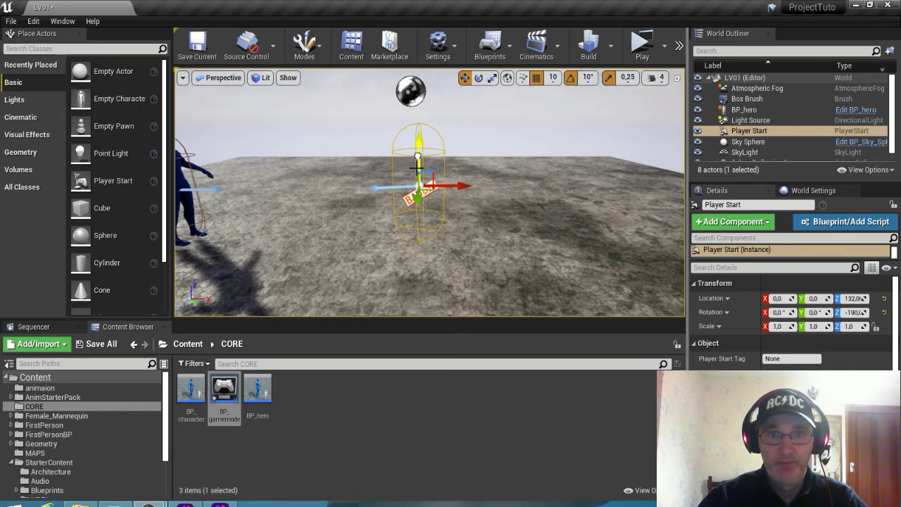
# Play the level, fly the default pawn forward and backward around the hero, and stop the preview.
pyautogui.click(642, 44)
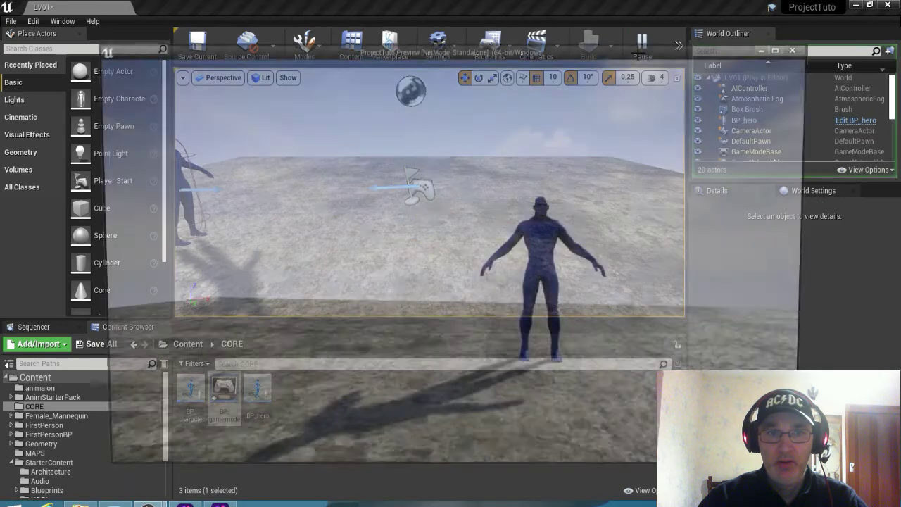
pyautogui.click(415, 257)
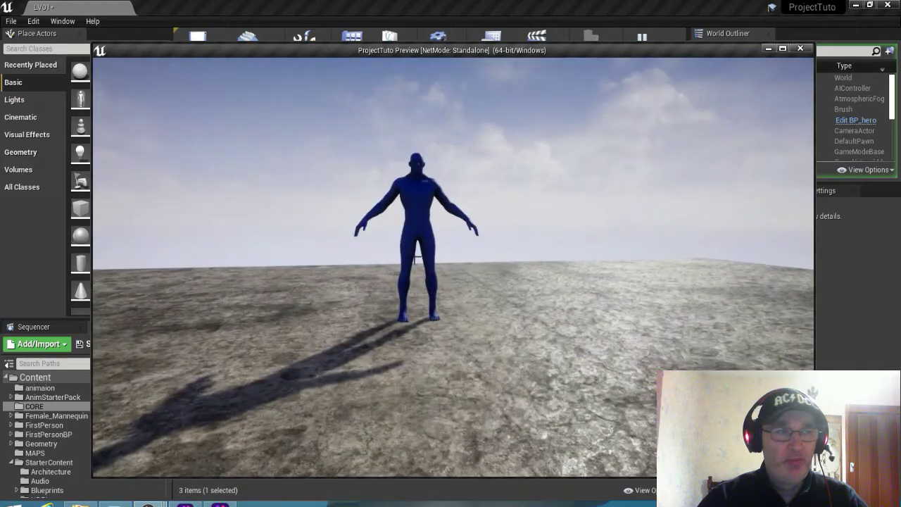
pyautogui.press('w')
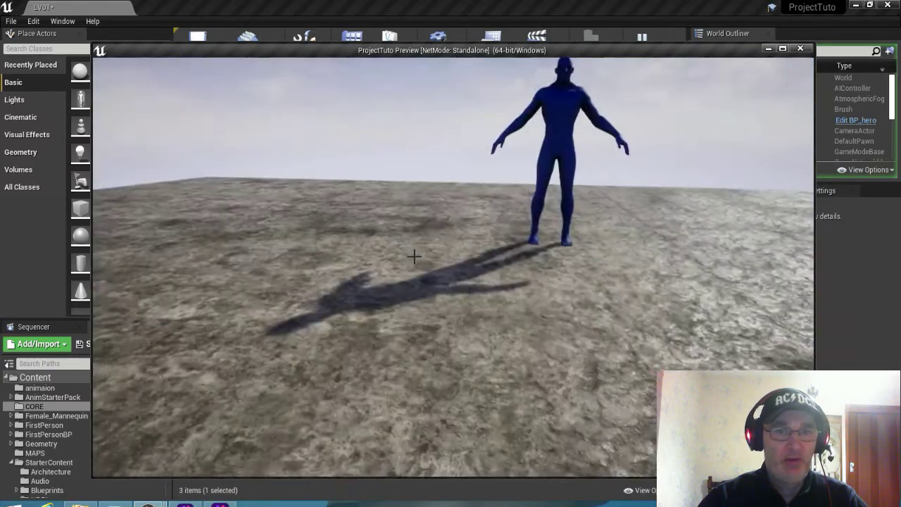
pyautogui.press('s')
pyautogui.press('w')
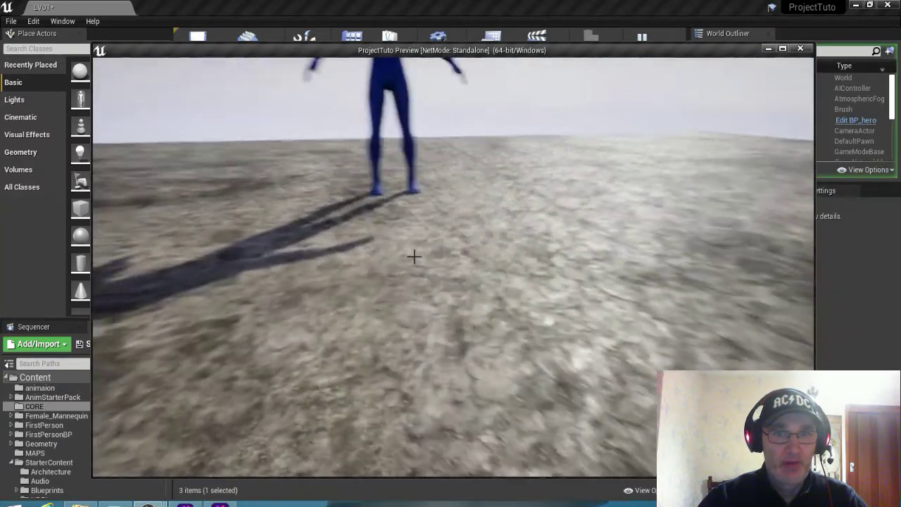
pyautogui.press('s')
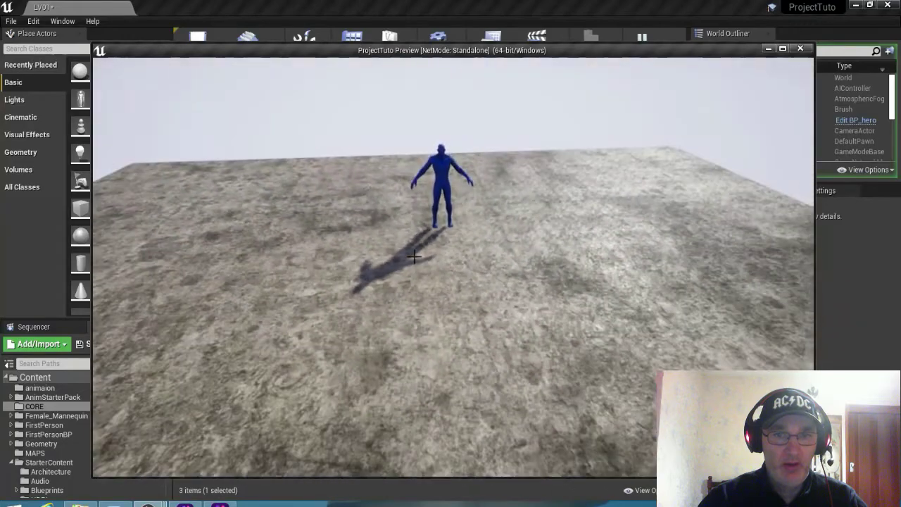
pyautogui.press('w')
pyautogui.press('s')
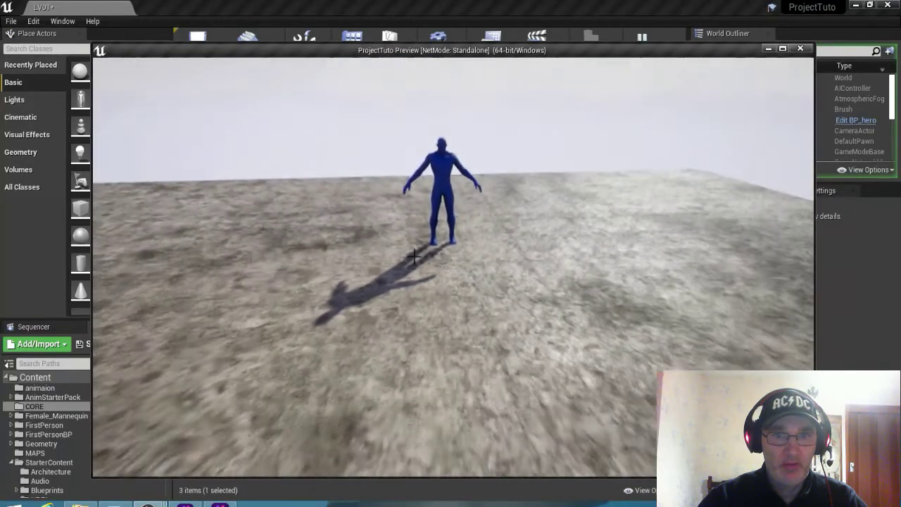
pyautogui.press('s')
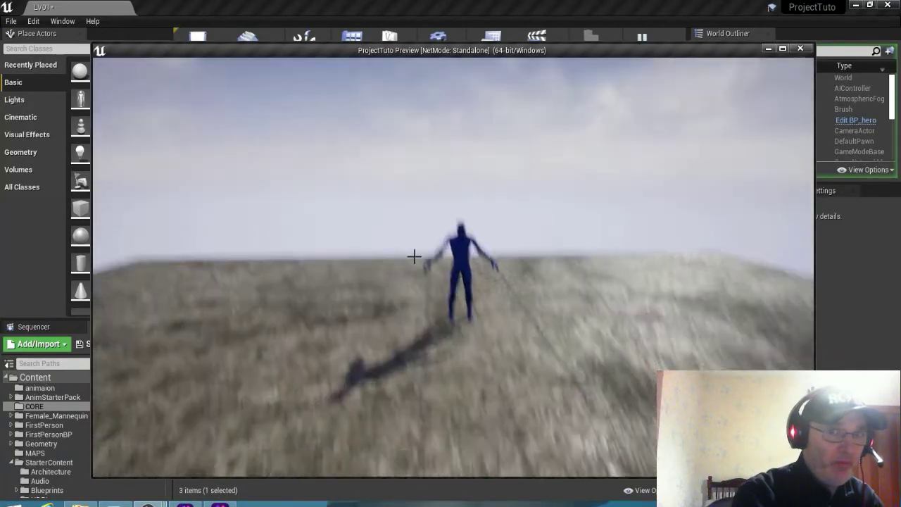
pyautogui.press('Escape')
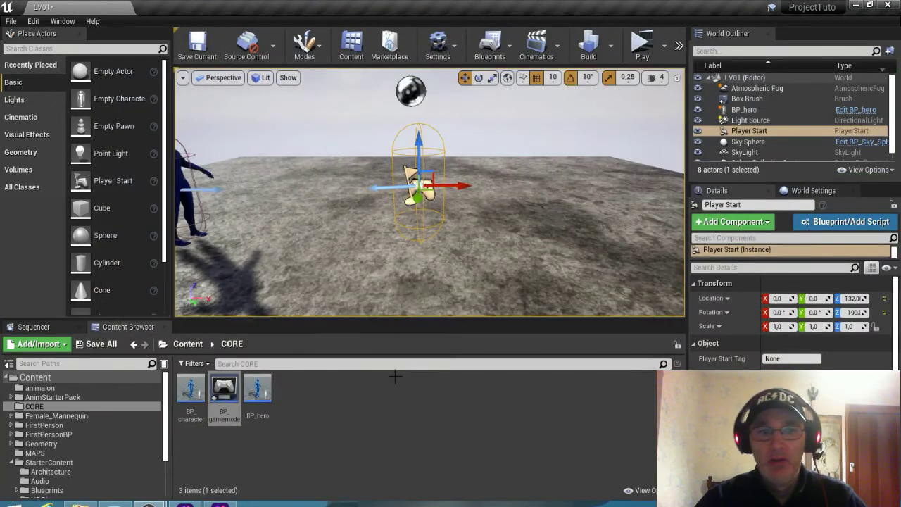
# Set BP_gamemode's Default Pawn Class to BP_hero, compile it, and close the blueprint editor.
pyautogui.doubleClick(234, 393)
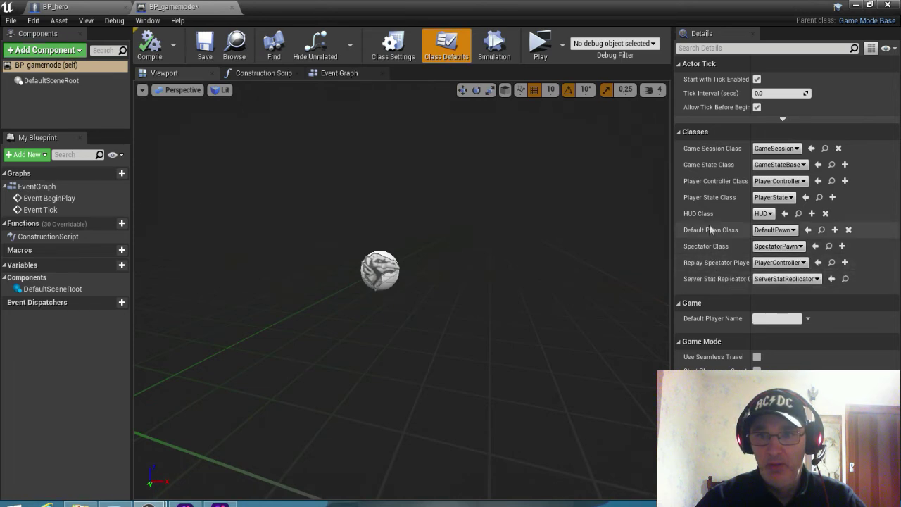
pyautogui.click(848, 230)
pyautogui.click(772, 230)
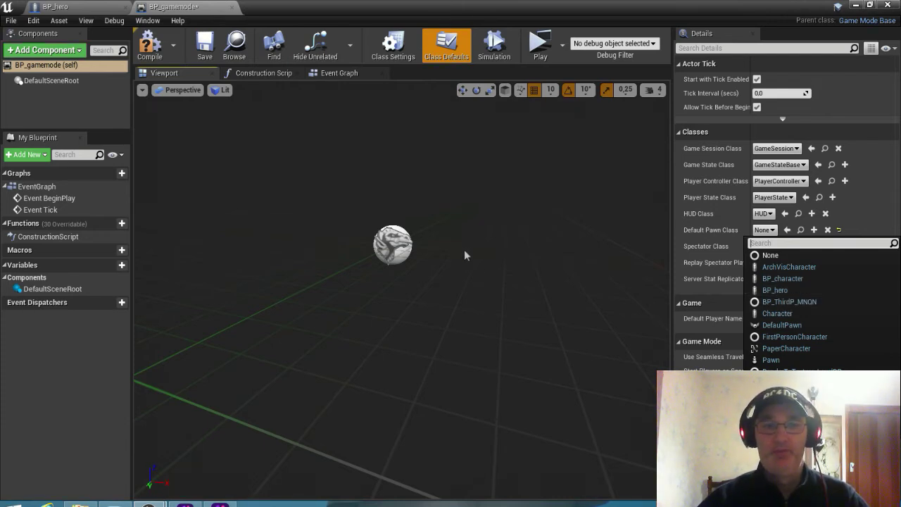
pyautogui.click(774, 290)
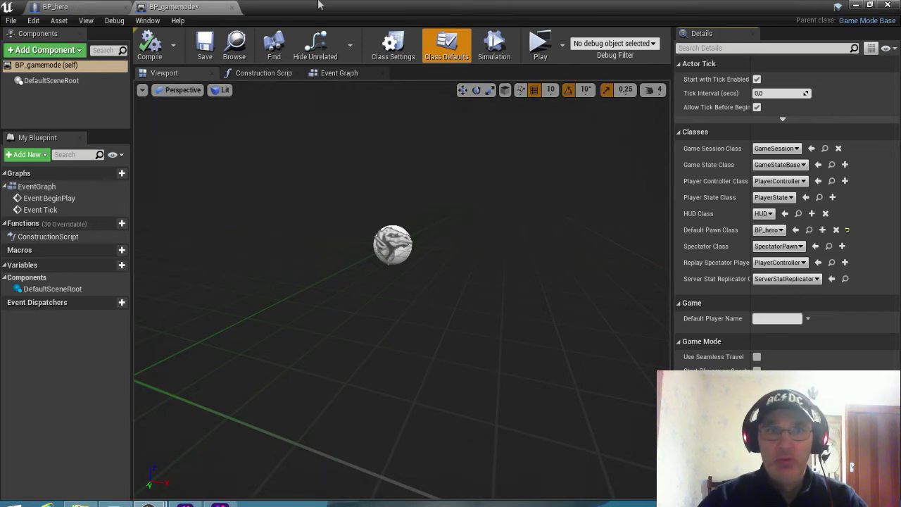
pyautogui.click(232, 6)
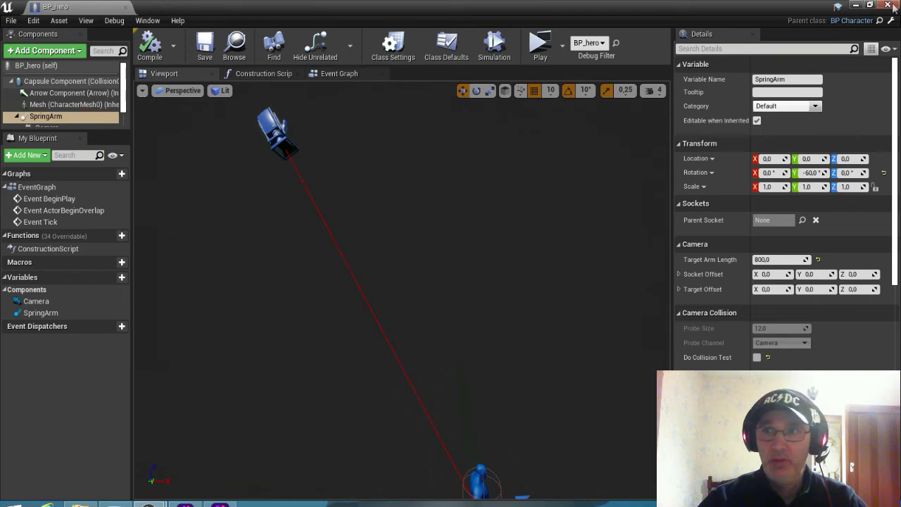
pyautogui.click(892, 6)
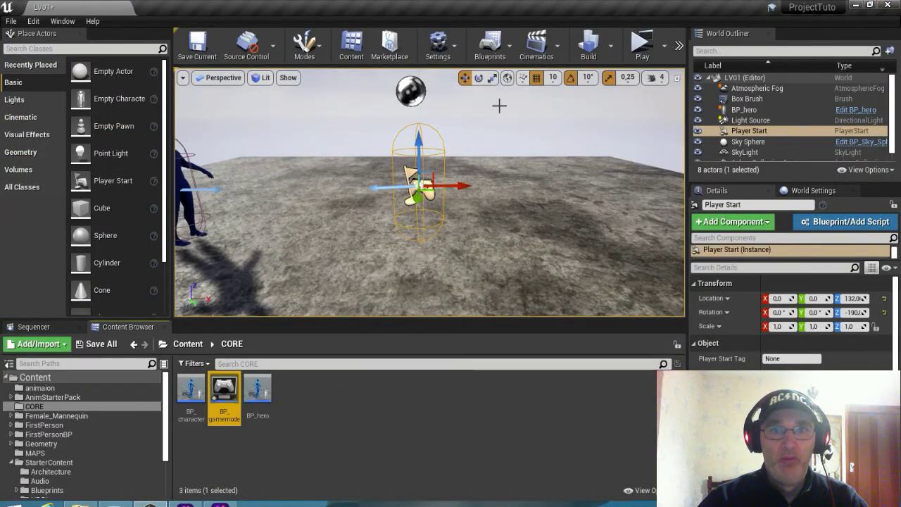
# Set the project's Default GameMode to BP_gamemode in the Maps & Modes project settings and expand the advanced Default Modes options.
pyautogui.click(452, 46)
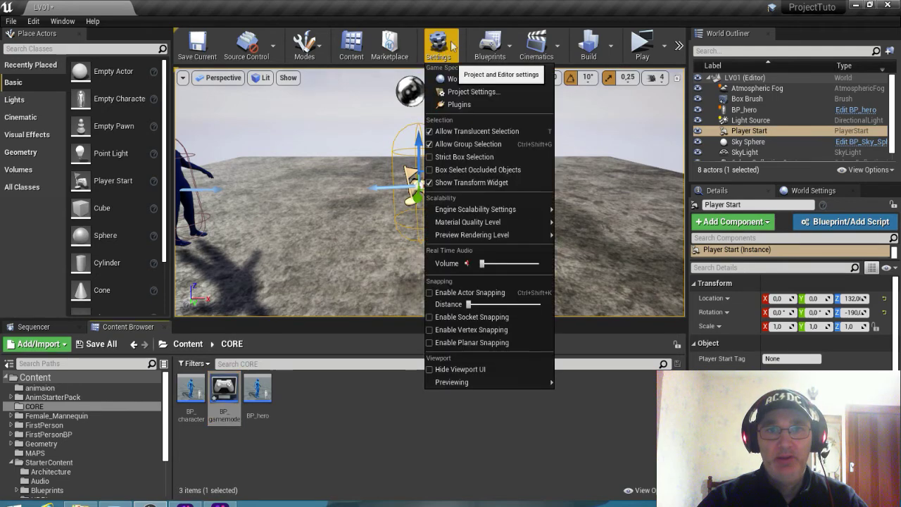
pyautogui.click(471, 91)
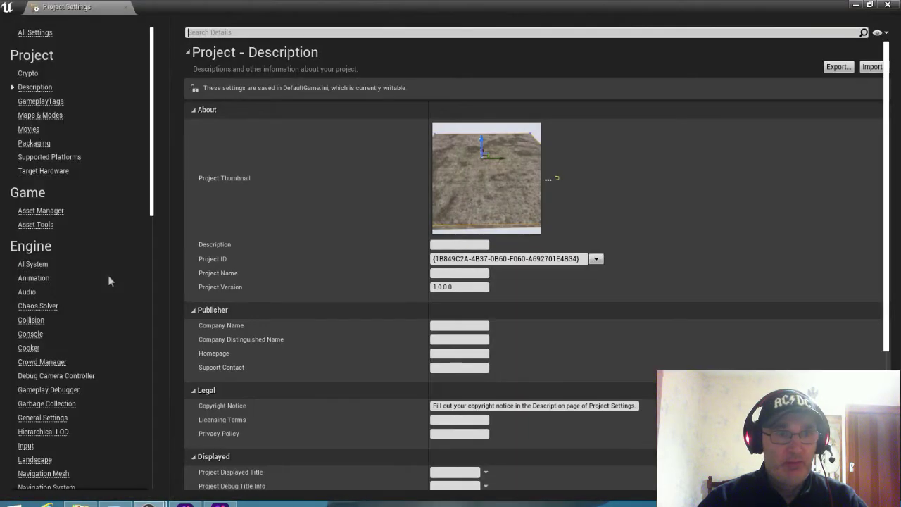
pyautogui.click(39, 116)
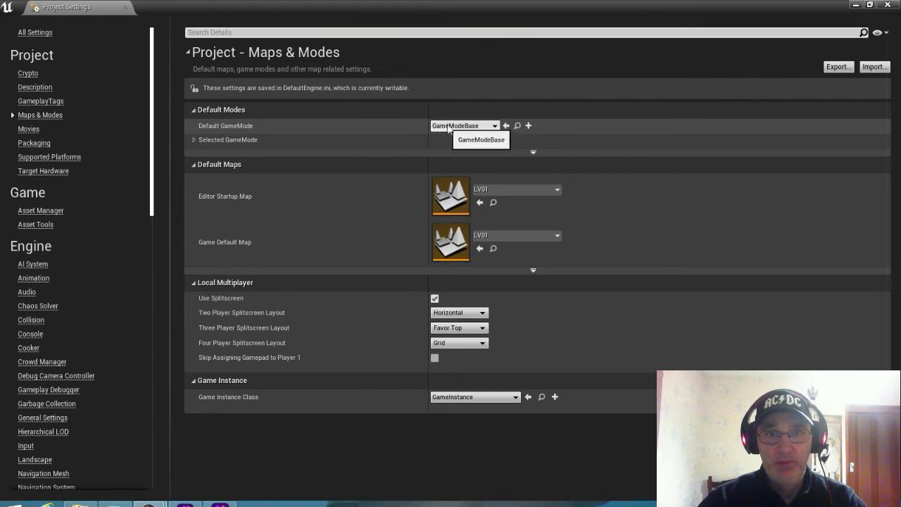
pyautogui.click(496, 127)
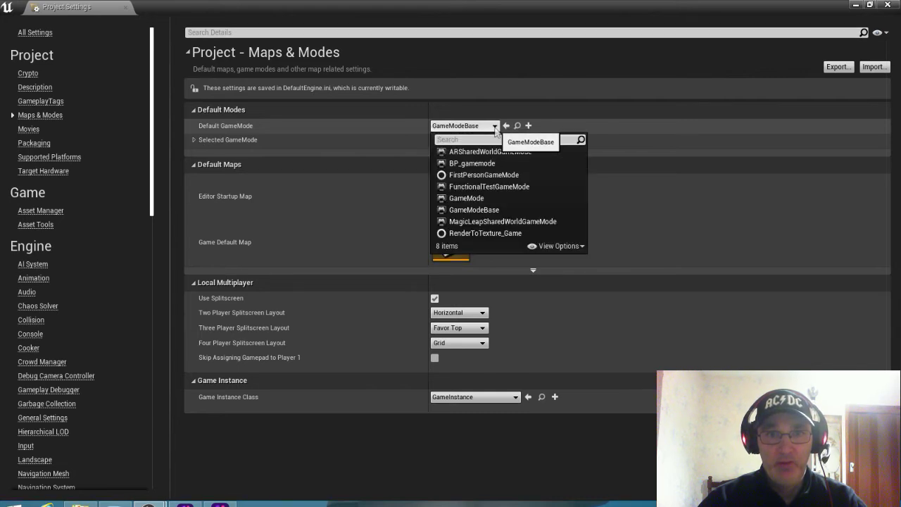
pyautogui.click(477, 163)
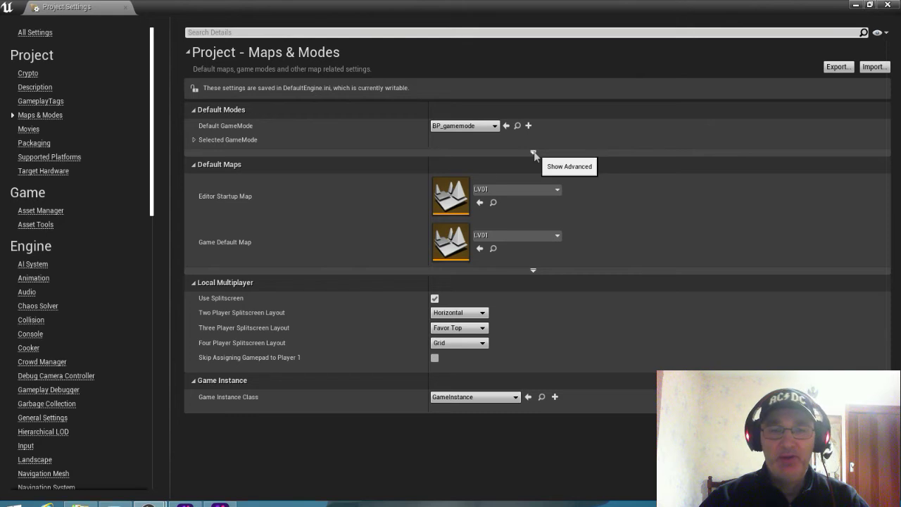
pyautogui.click(533, 153)
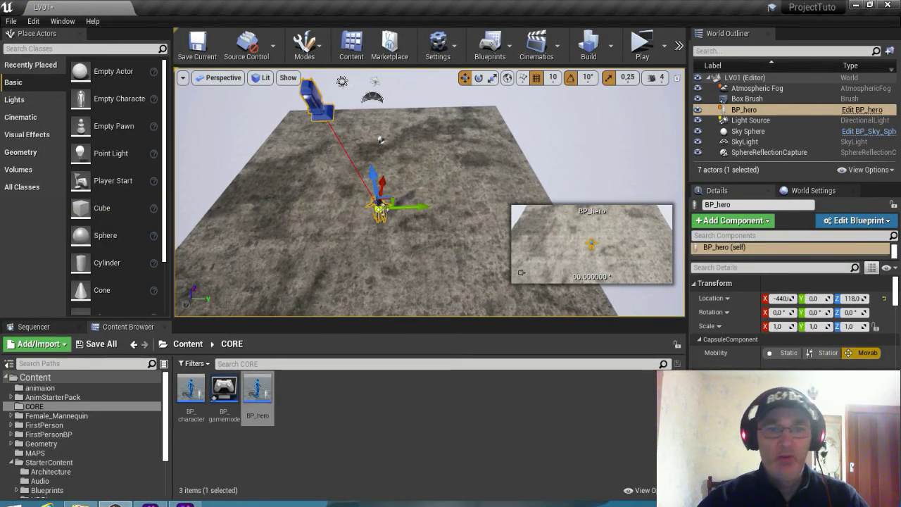
# Replace the level's BP_hero actor with a Player Start on the floor at about X -700, Y -40, and play the level.
pyautogui.press('Delete')
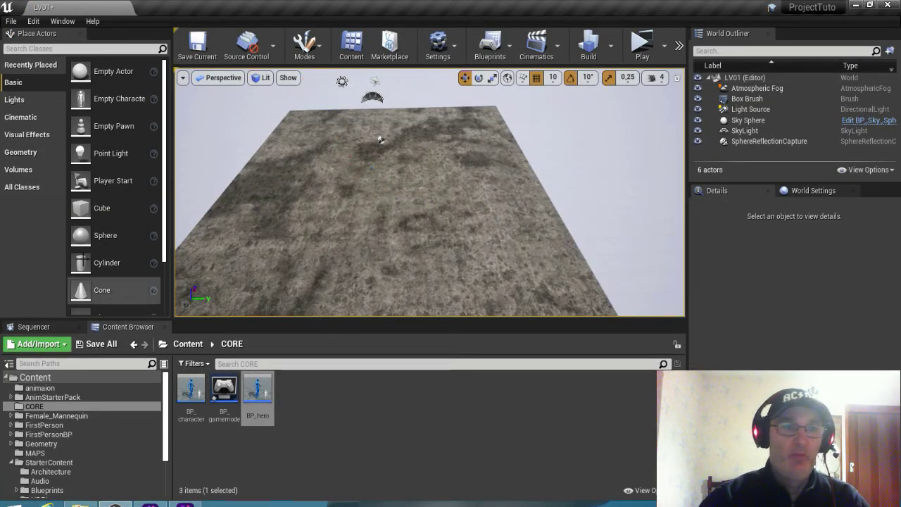
pyautogui.moveTo(97, 184); pyautogui.dragTo(365, 255)
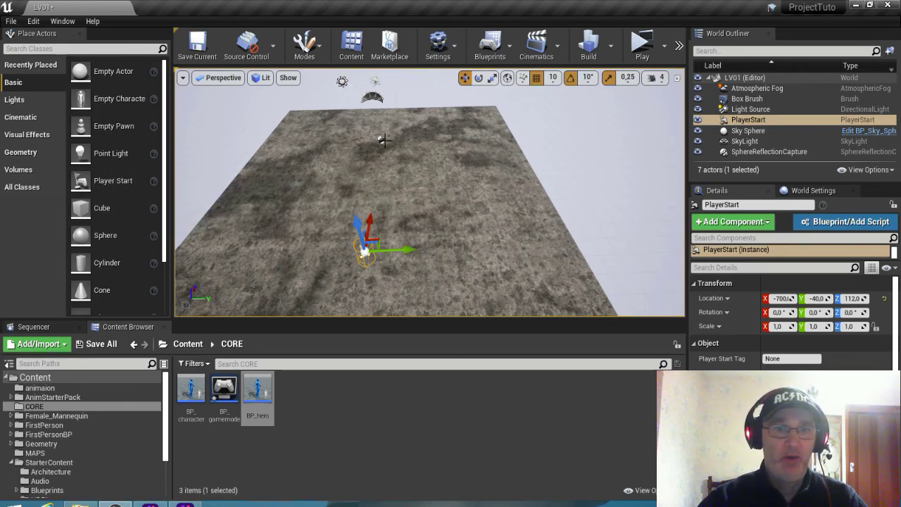
pyautogui.moveTo(417, 204); pyautogui.dragTo(417, 204, button='right')
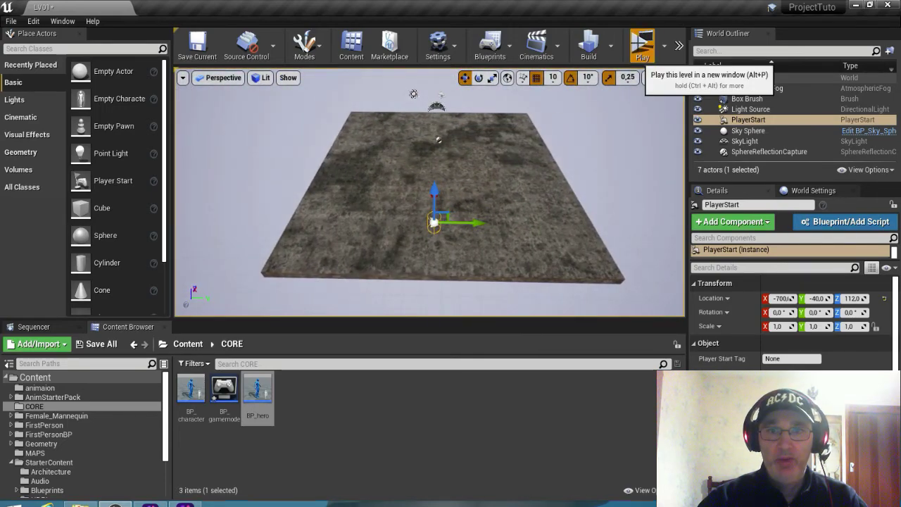
pyautogui.click(641, 46)
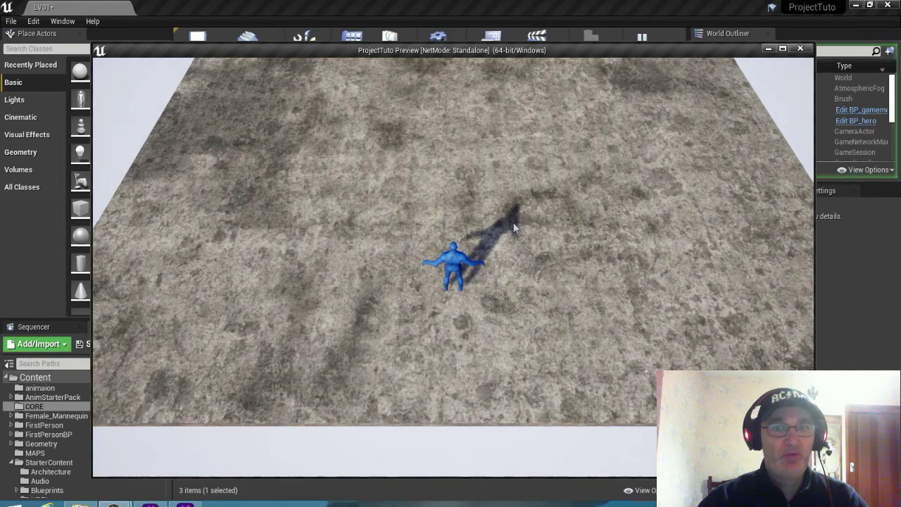